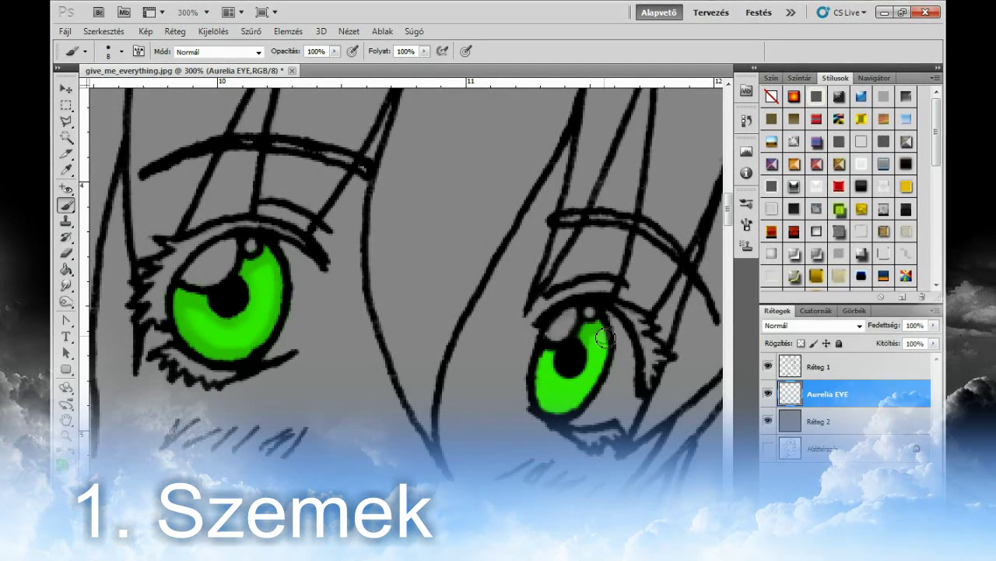
- Repaint the iris green, then shrink the brush to 5 px
drag(567, 364, 545, 404)
click(121, 52)
drag(79, 92, 74, 92)
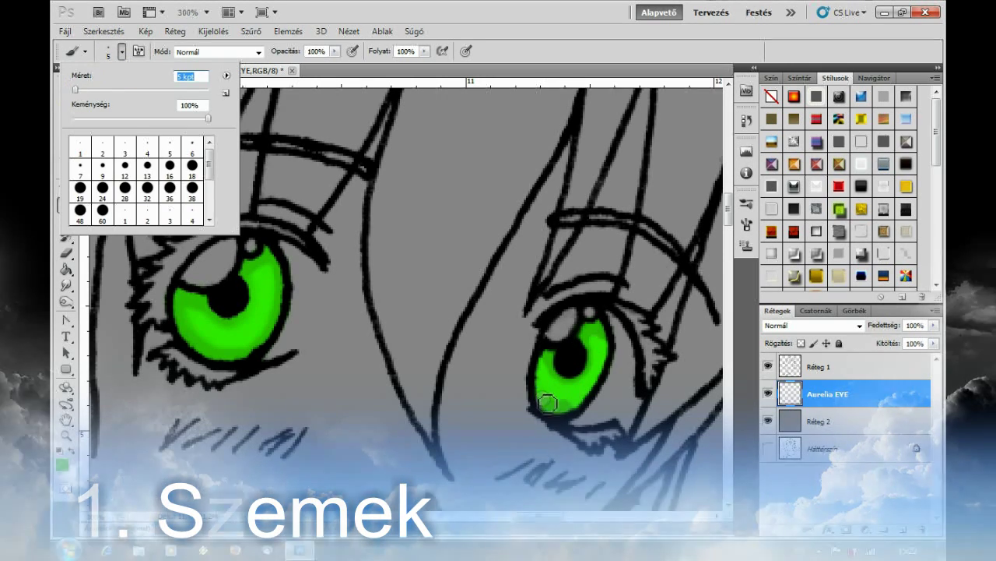
key(Return)
- Smudge the green along the iris edges to soften them
key(r)
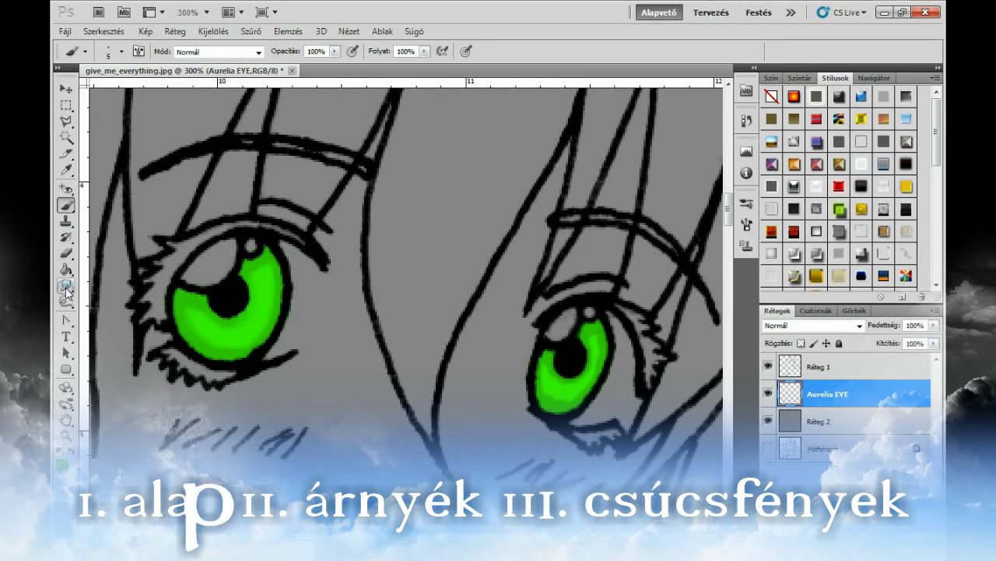
click(557, 401)
mouse_move(565, 385)
mouse_down()
mouse_move(560, 403)
mouse_move(593, 337)
mouse_move(596, 351)
mouse_move(563, 395)
mouse_move(574, 396)
mouse_move(549, 397)
mouse_up()
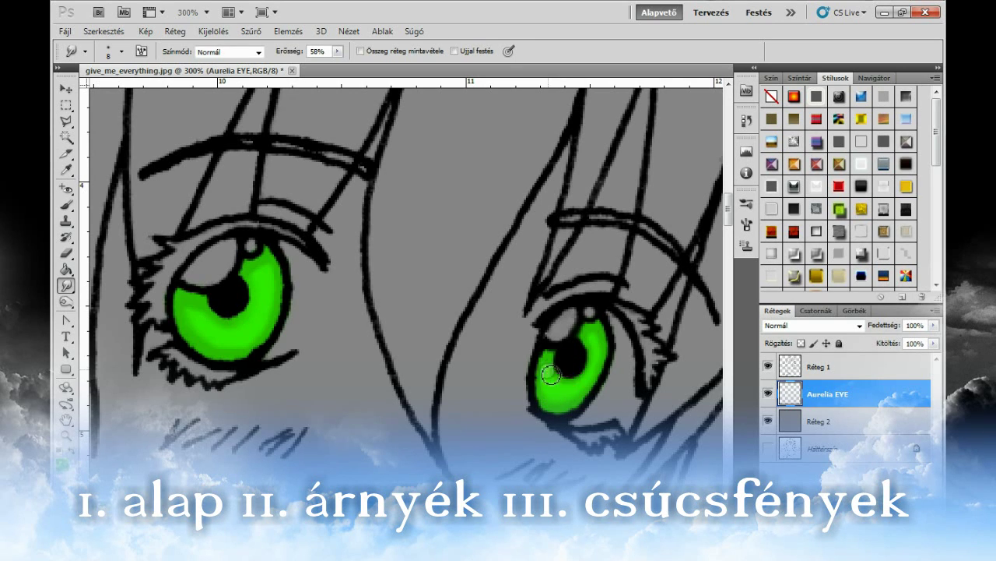
click(63, 464)
- Pick a lighter green and brush highlights into the lower half of both irises
click(597, 287)
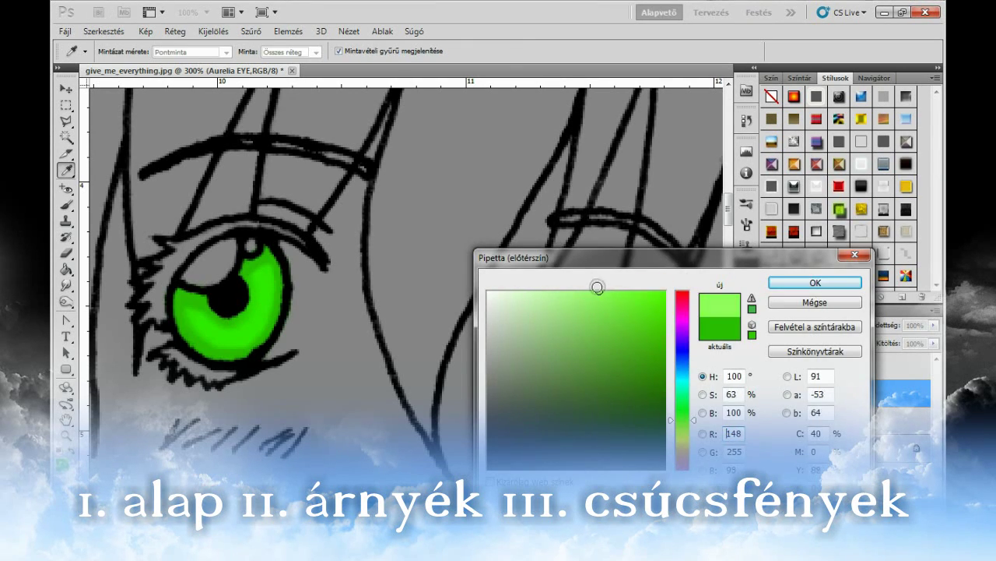
click(776, 282)
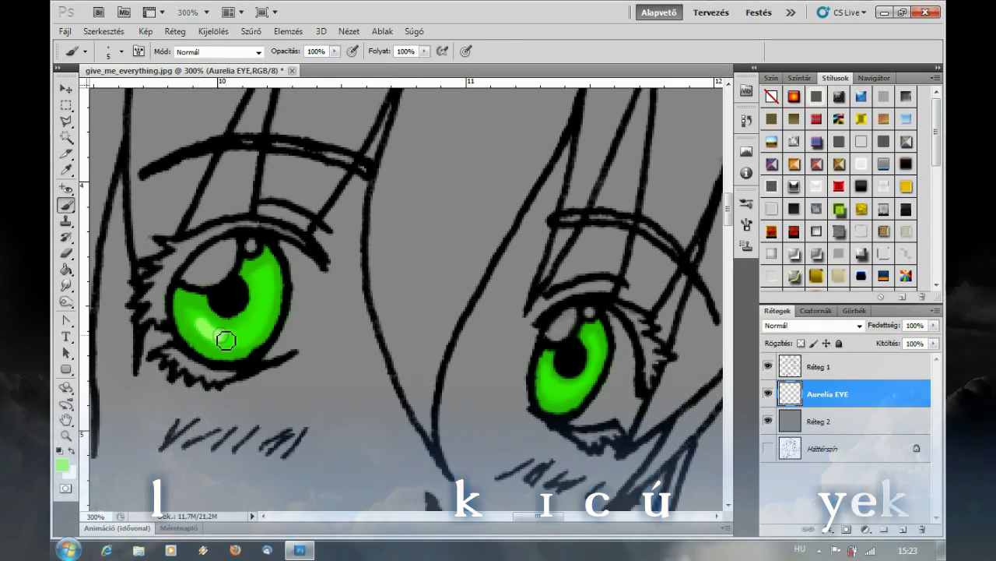
drag(226, 341, 201, 320)
drag(563, 395, 576, 376)
click(67, 288)
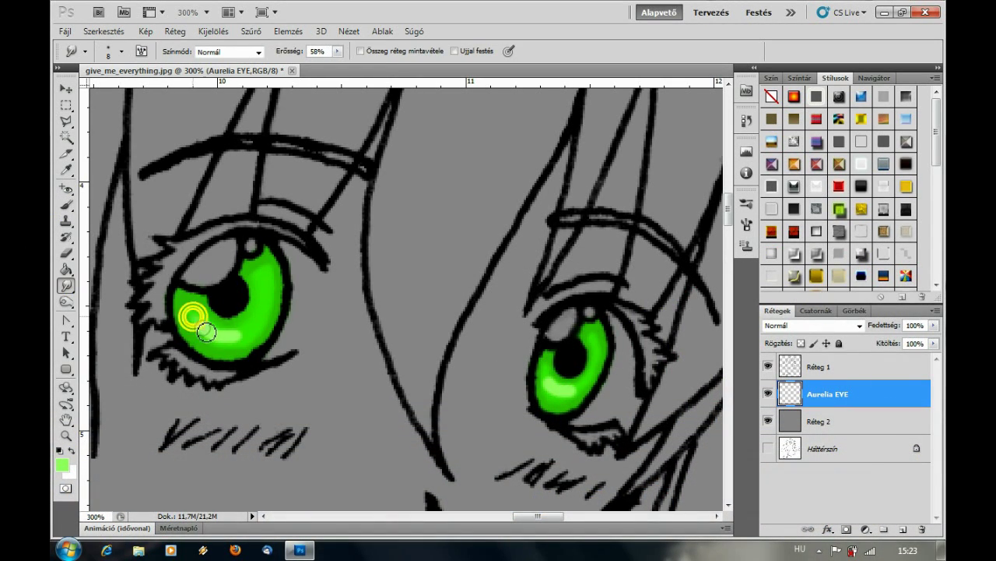
- Blend the light-green highlights into the base green of both irises
drag(243, 336, 237, 333)
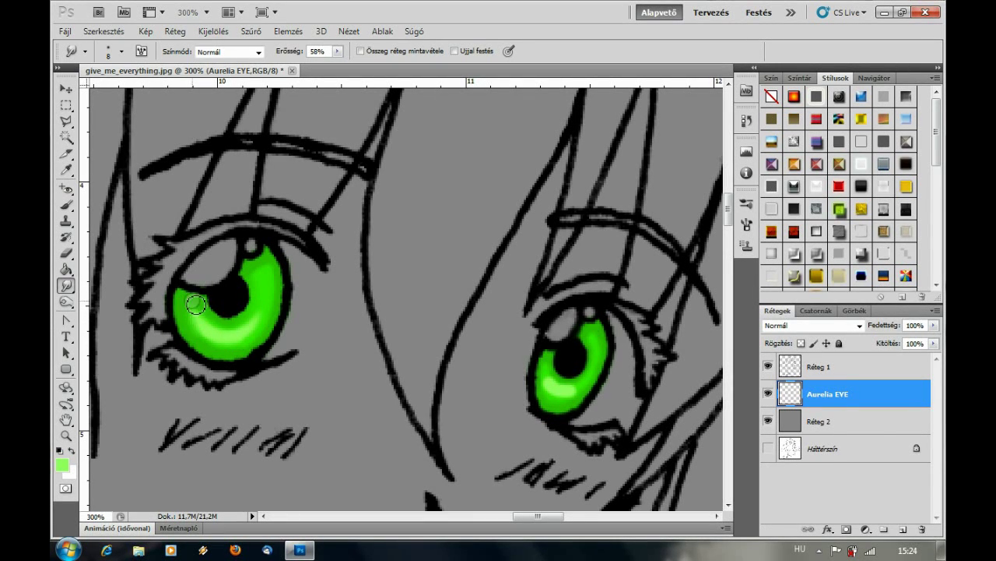
mouse_move(547, 373)
mouse_down()
mouse_move(584, 385)
mouse_move(557, 394)
mouse_move(552, 374)
mouse_move(558, 388)
mouse_move(561, 379)
mouse_up()
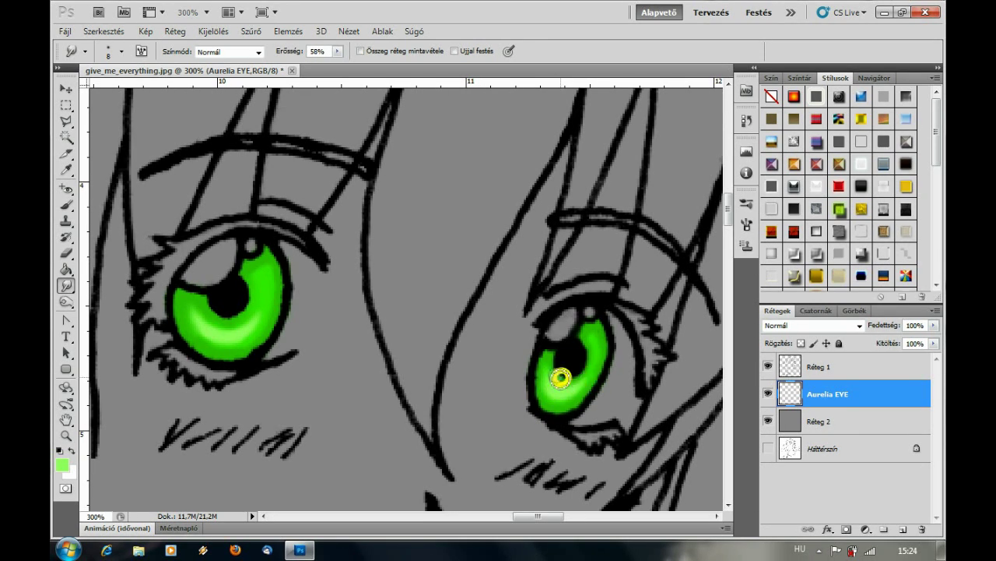
click(67, 436)
alt+click(233, 264)
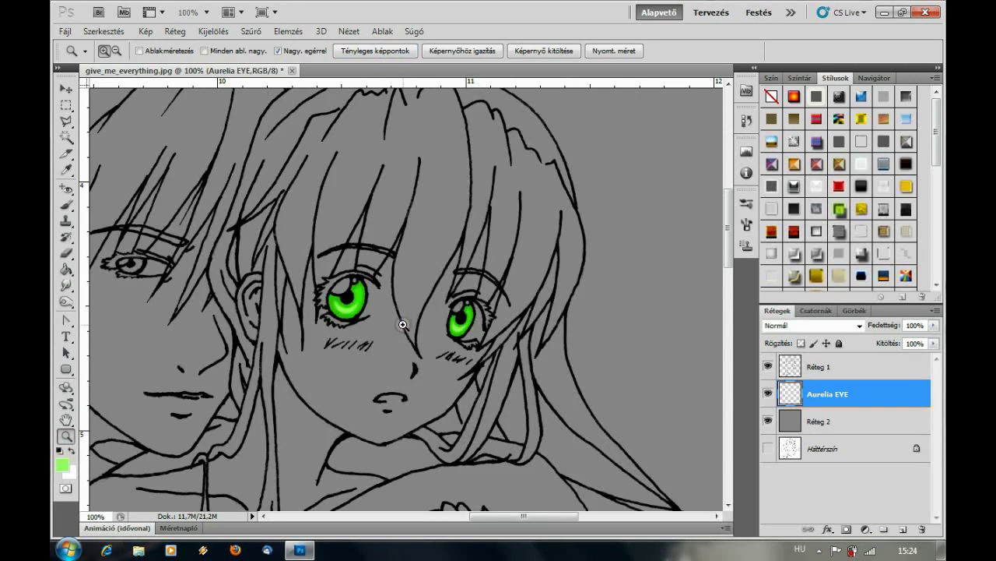
- Smudge the green highlight through the lower right iris and set the brush to 2 px
click(402, 324)
click(402, 325)
click(66, 285)
mouse_move(508, 319)
mouse_down()
mouse_move(516, 349)
mouse_move(546, 323)
mouse_up()
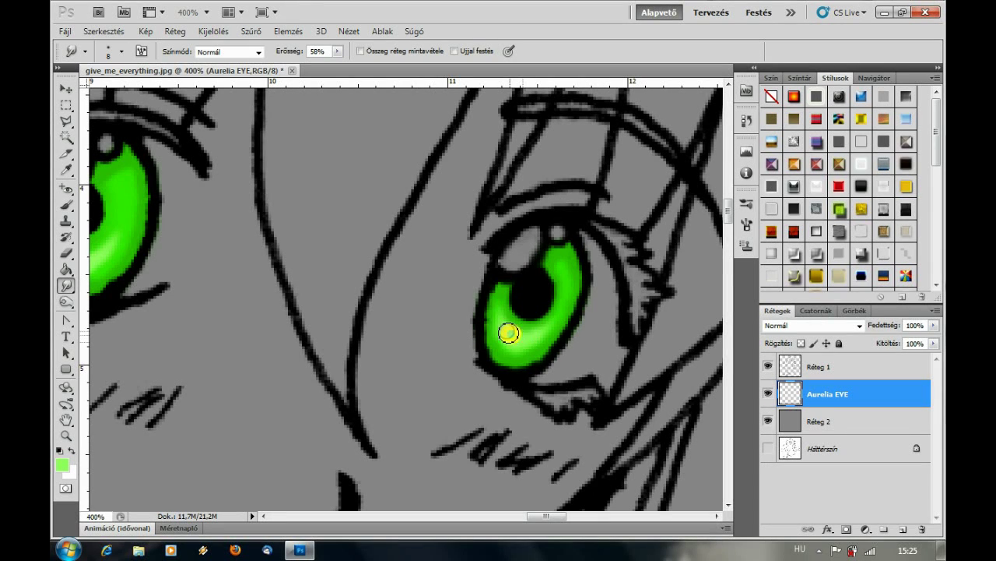
click(488, 517)
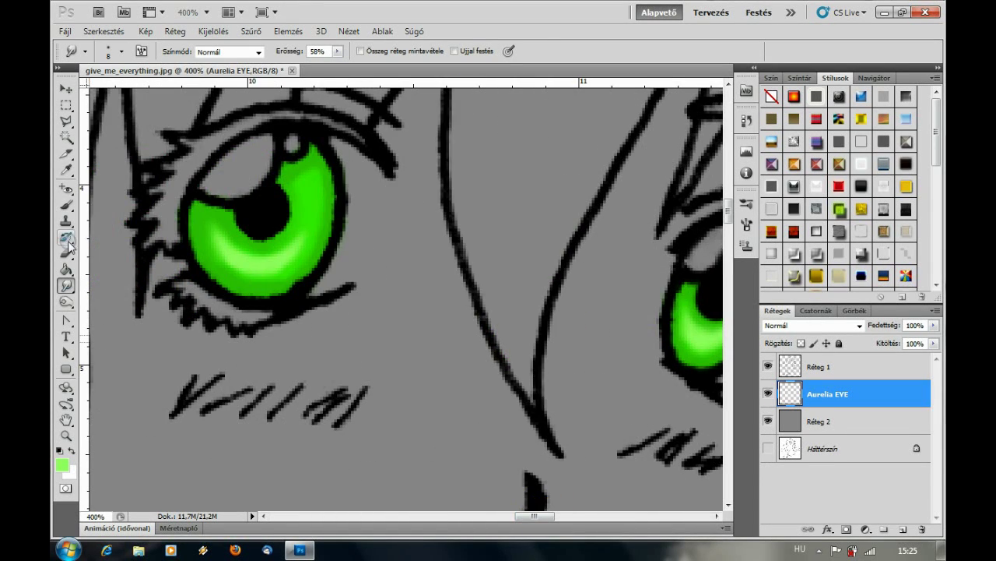
key(b)
click(116, 50)
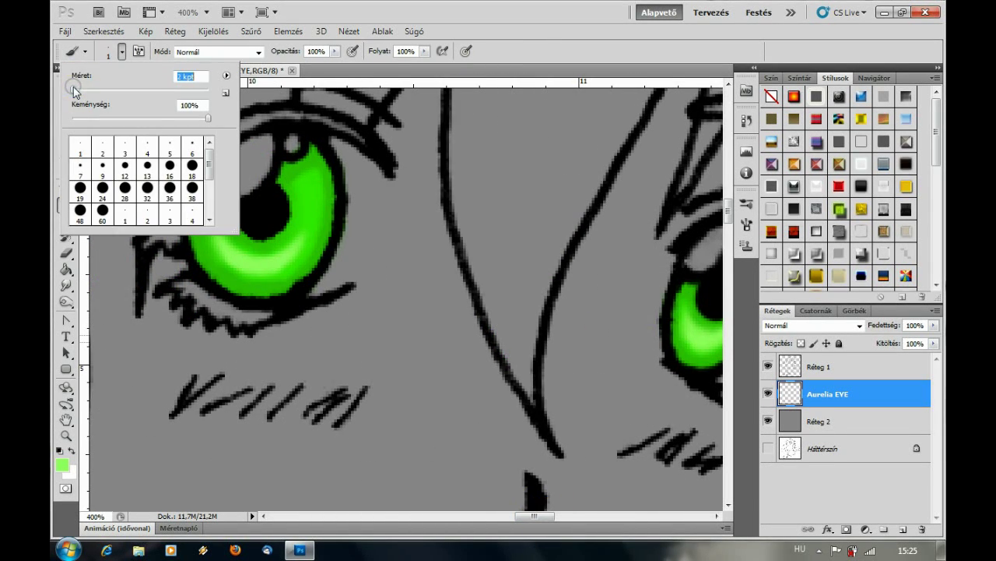
- Paint thin pale-green (#cefdb7) streaks into both irises
click(61, 464)
click(551, 292)
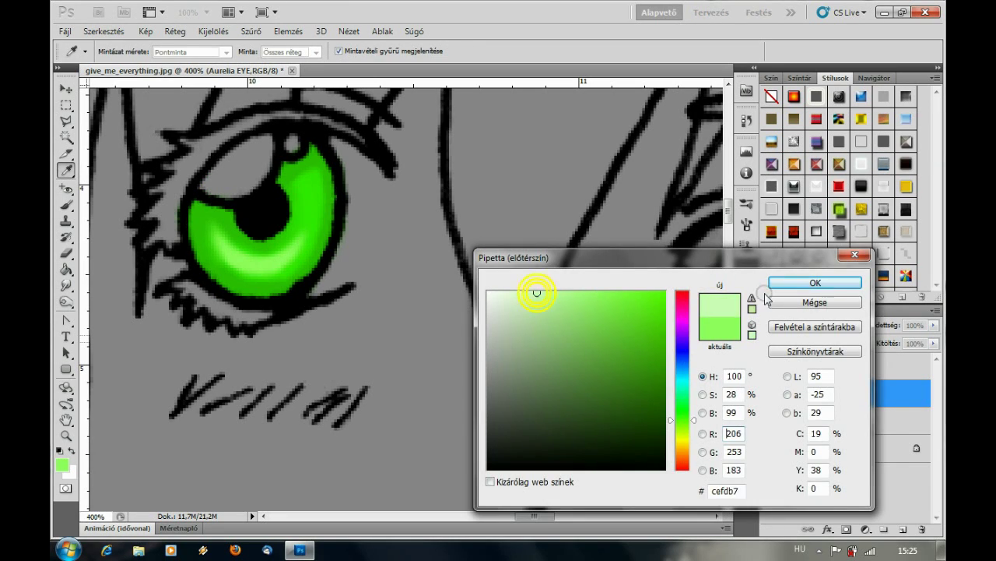
click(774, 284)
mouse_move(237, 243)
mouse_down()
mouse_move(214, 255)
mouse_move(242, 280)
mouse_up()
click(231, 230)
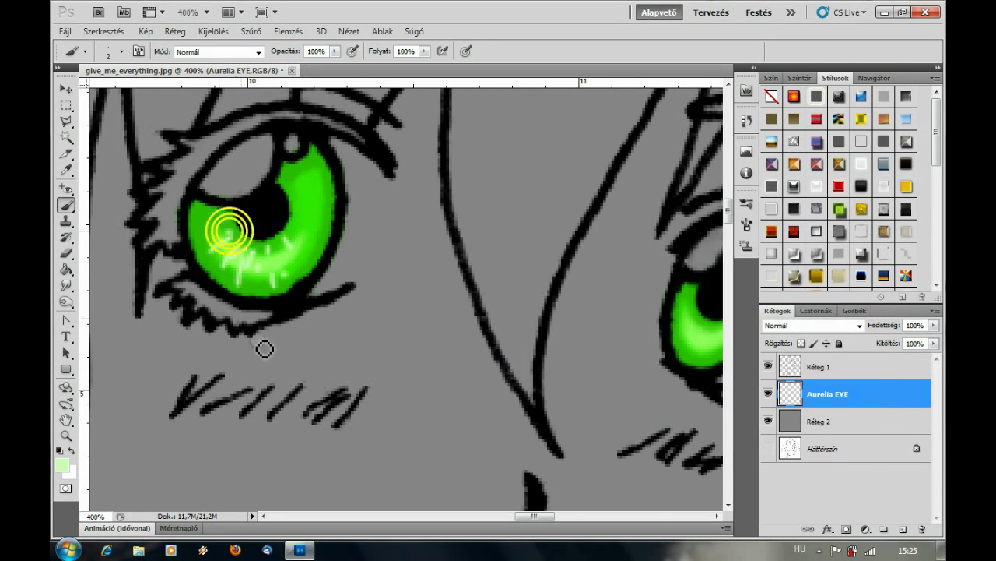
scroll(531, 351, right, 3)
drag(543, 325, 566, 337)
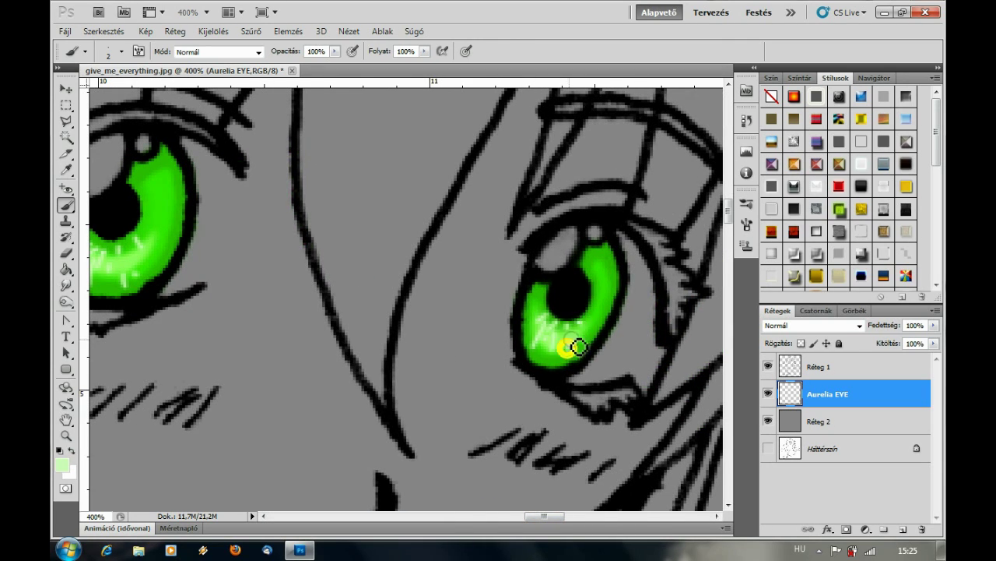
drag(544, 515, 523, 515)
- Smudge the pale streaks softly into the lower irises
key(r)
click(383, 243)
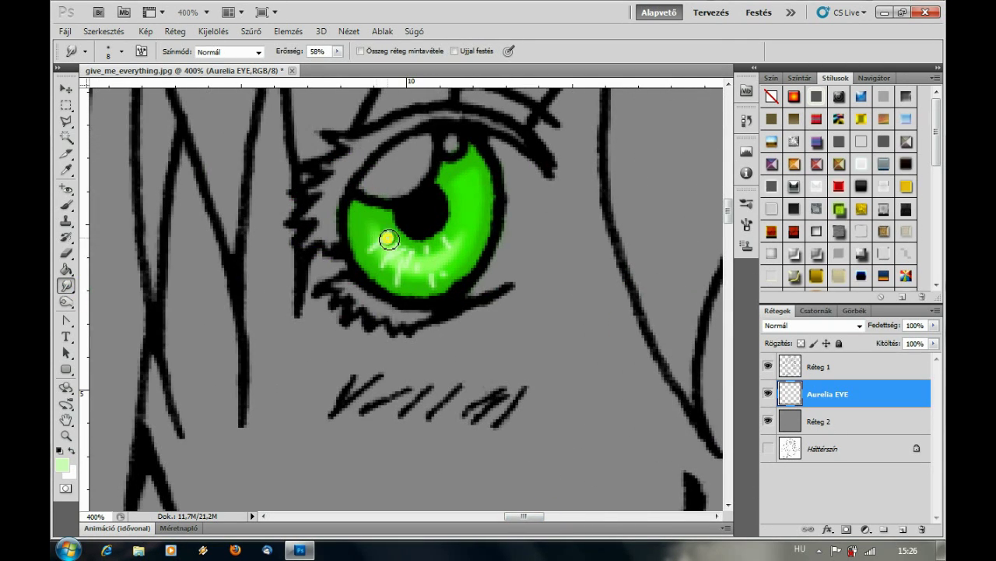
drag(428, 252, 444, 238)
drag(436, 276, 403, 271)
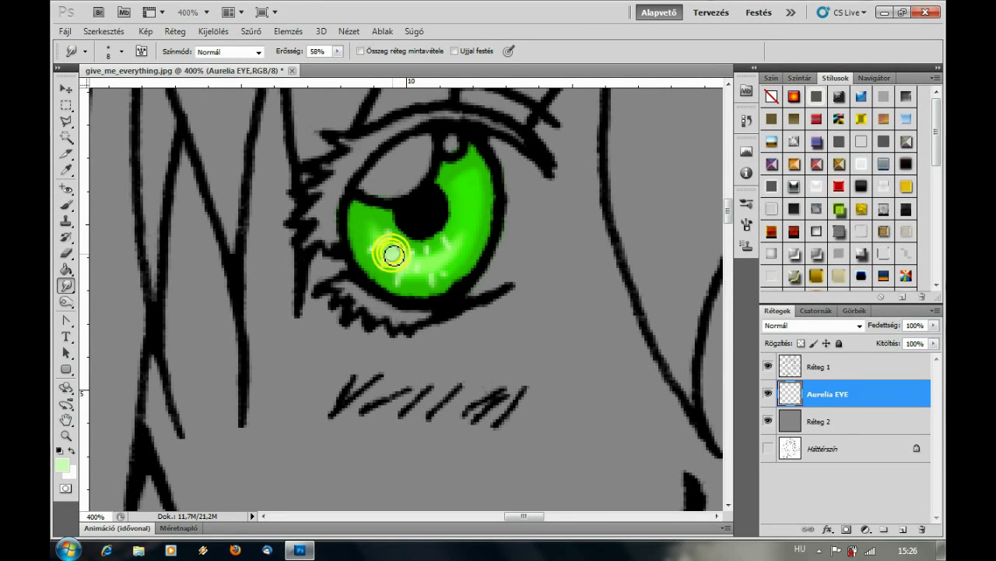
scroll(504, 458, right, 10)
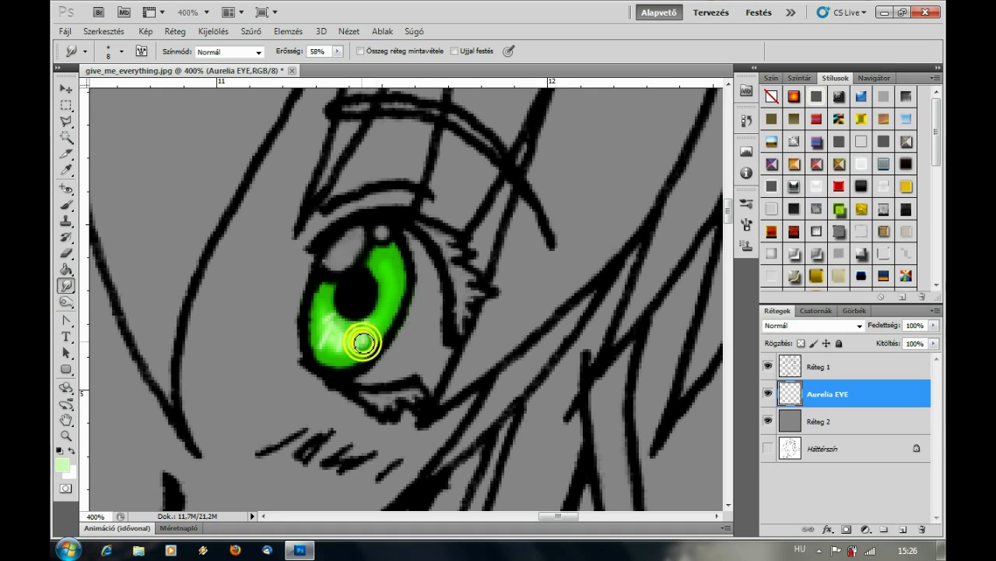
double_click(66, 436)
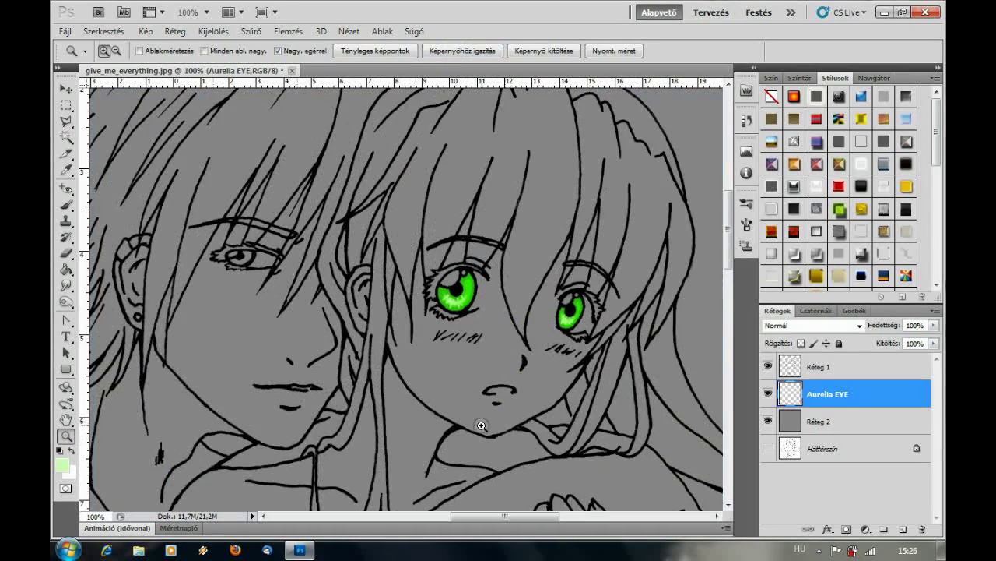
- Paint white shine spots and small dots on the upper-left of the irises
double_click(537, 293)
click(73, 453)
key(b)
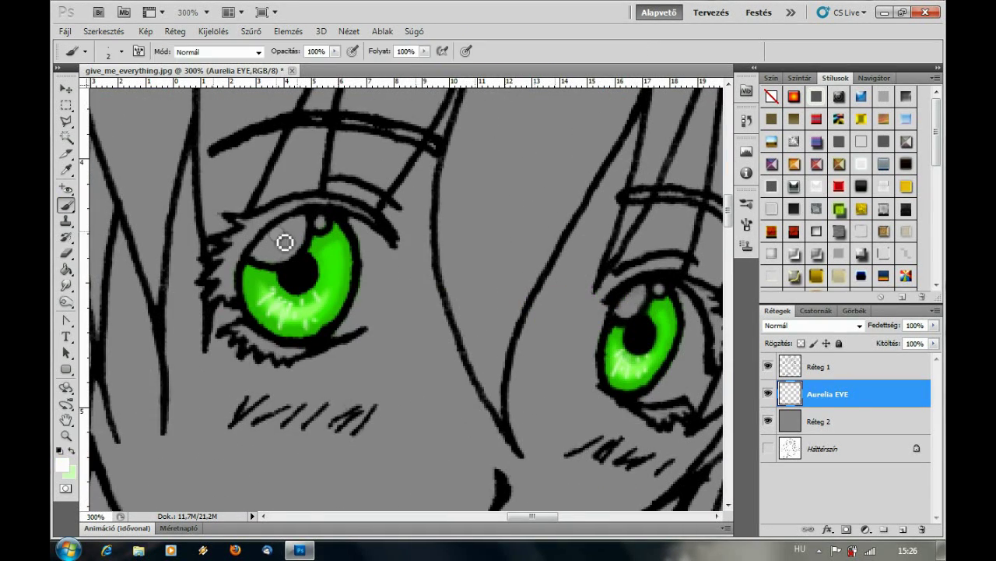
click(122, 51)
drag(261, 249, 272, 246)
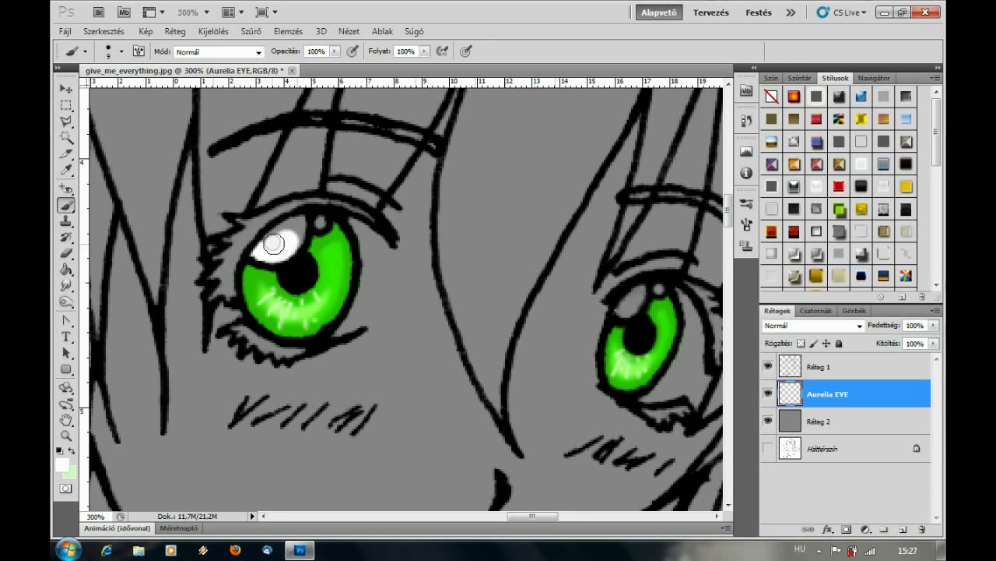
click(317, 222)
scroll(468, 280, right, 3)
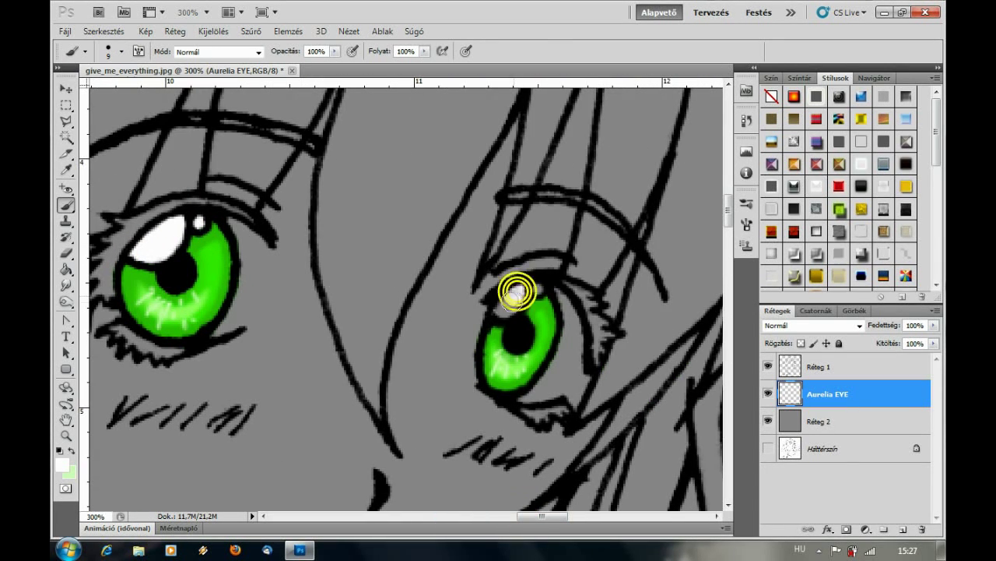
drag(540, 516, 532, 528)
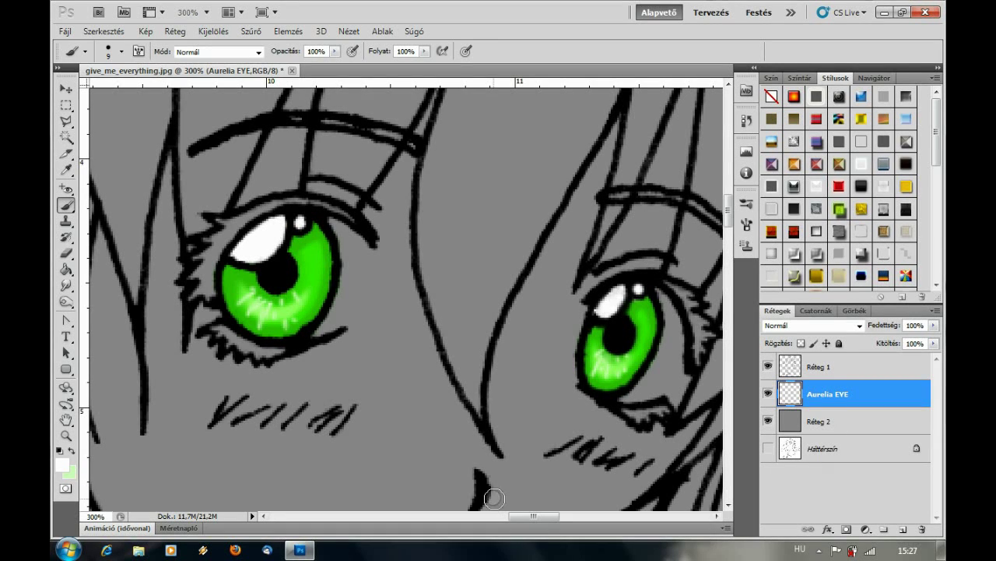
click(121, 51)
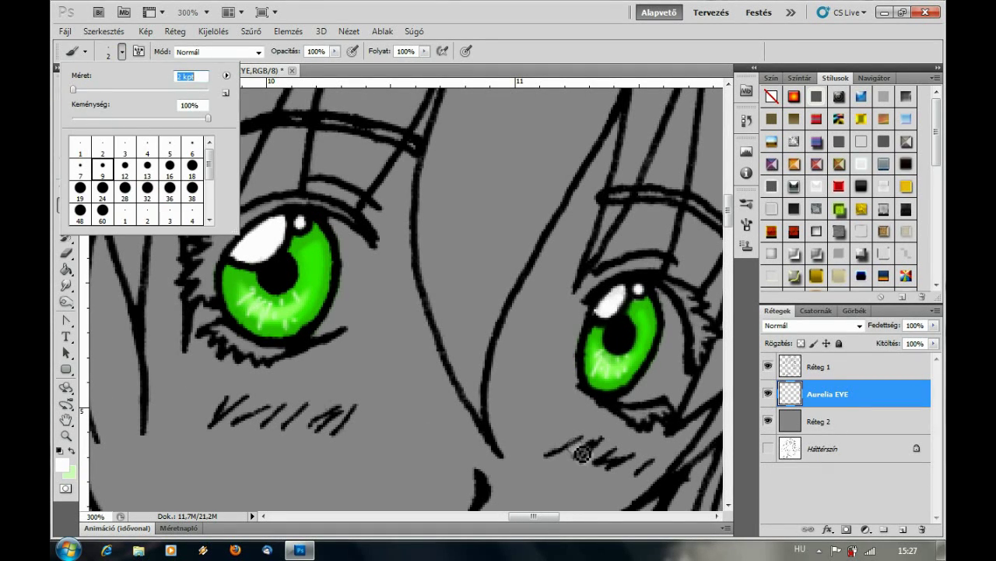
- Add a new layer above Aurelia EYE and begin renaming it
click(903, 528)
double_click(813, 394)
key(Escape)
double_click(813, 394)
- Name the layer Eye Shine and give it a small, tight Outer Glow
key(Return)
click(174, 31)
click(390, 160)
mouse_move(651, 344)
mouse_down()
mouse_move(621, 345)
mouse_move(622, 331)
mouse_up()
key(Return)
- Select Réteg 1 and set the Smudge tool to size 2 at 58% strength
key(b)
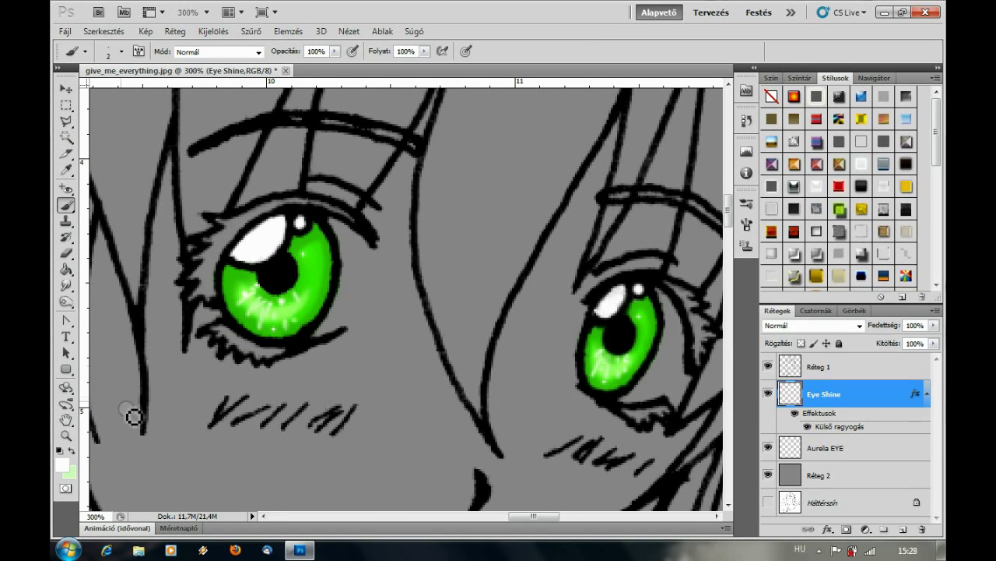
drag(566, 467, 683, 475)
key(z)
alt+click(487, 310)
drag(436, 310, 487, 310)
click(488, 309)
click(67, 285)
click(821, 366)
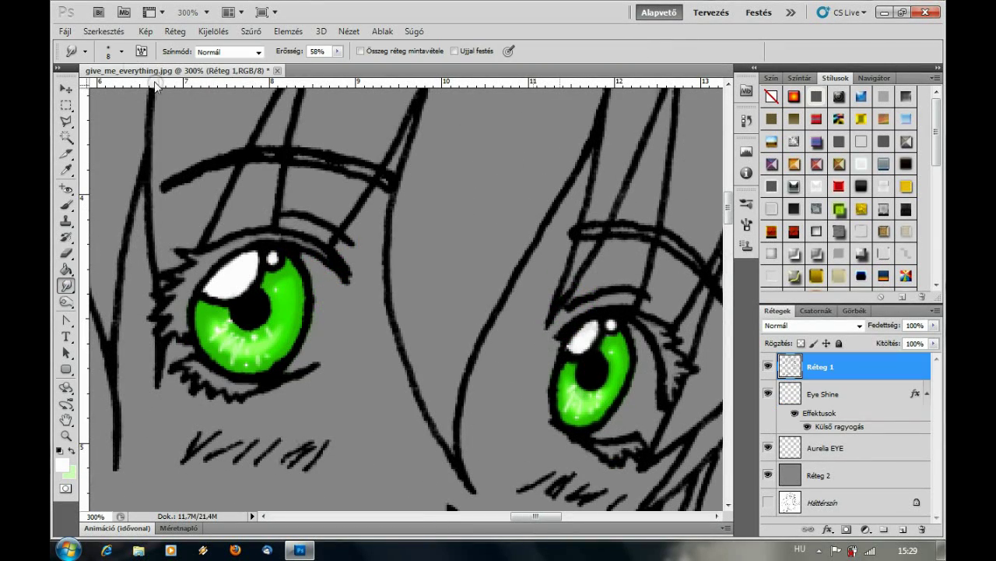
click(78, 51)
double_click(102, 147)
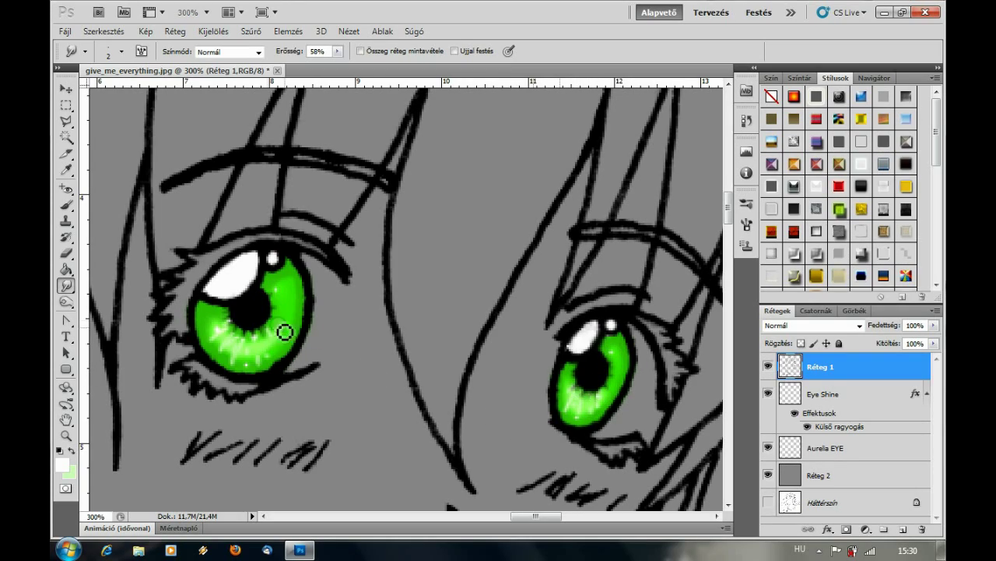
- Smudge the light streaks in the girl's irises, then view the face at 100%
key(z)
key(ctrl+0)
click(422, 378)
click(423, 429)
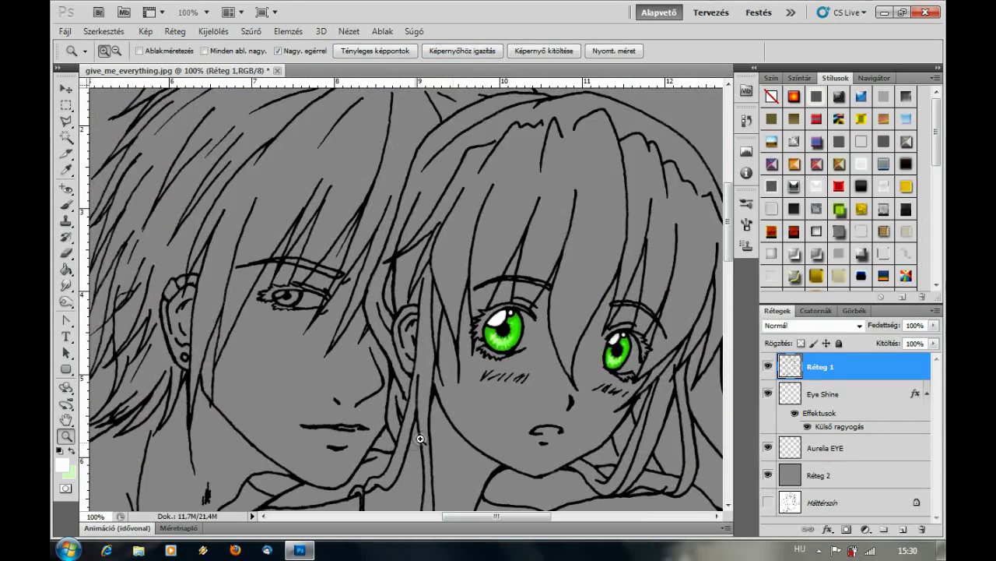
drag(531, 518, 537, 517)
key(r)
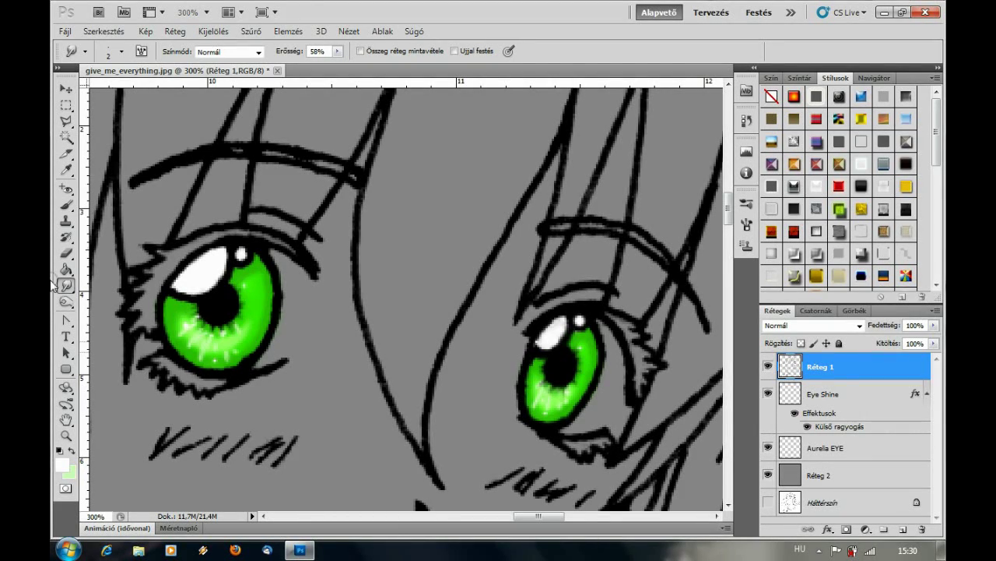
key(z)
key(ctrl+0)
click(556, 350)
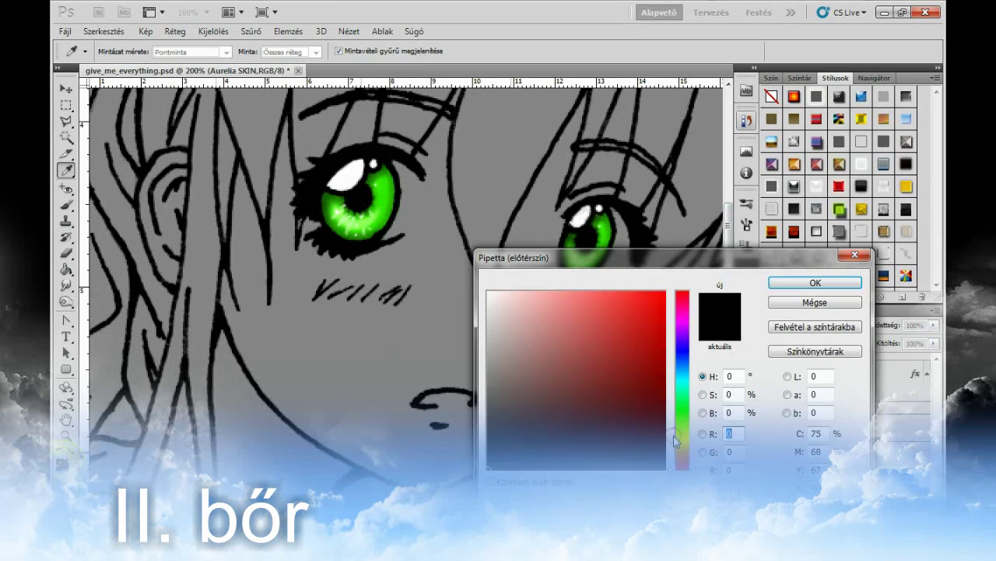
- Set the foreground to light orange (H 30, S 49, B 100) and the brush to 34 px
click(682, 449)
click(578, 287)
drag(680, 451, 682, 460)
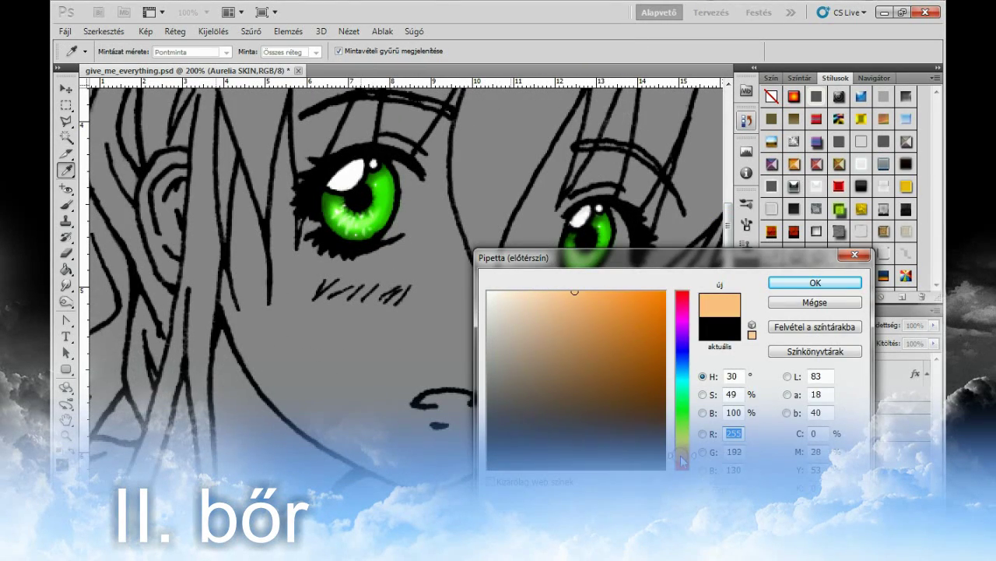
click(788, 286)
key(b)
click(121, 51)
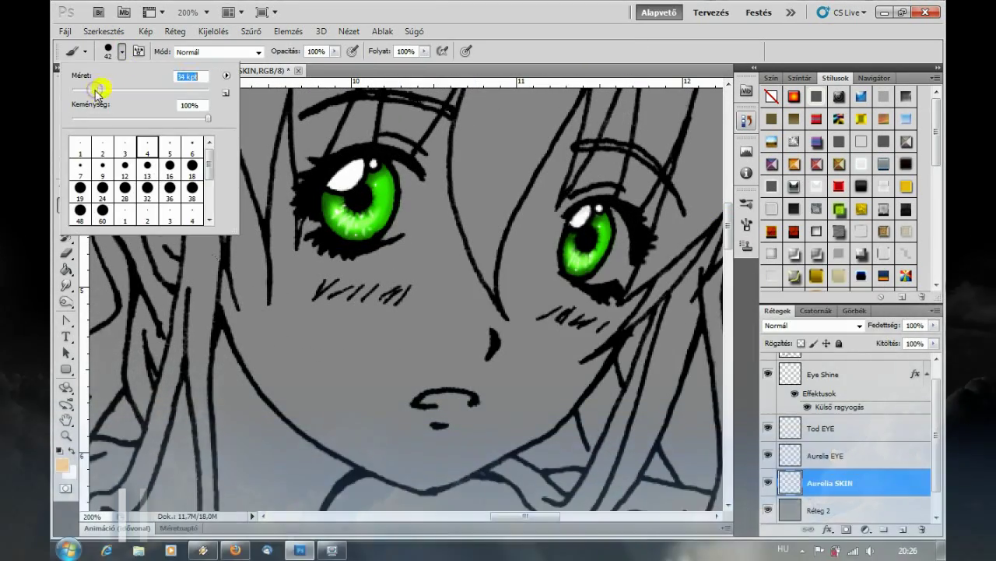
drag(373, 311, 280, 257)
- Paint peach skin over the cheek, neck, chest and shoulders
mouse_move(234, 234)
mouse_down()
mouse_move(405, 405)
mouse_move(389, 245)
mouse_move(311, 141)
mouse_move(282, 250)
mouse_move(436, 459)
mouse_move(607, 327)
mouse_move(506, 234)
mouse_move(649, 167)
mouse_up()
scroll(592, 234, up, 3)
drag(545, 300, 381, 281)
scroll(381, 280, down, 5)
mouse_move(226, 156)
mouse_down()
mouse_move(301, 248)
mouse_move(280, 389)
mouse_move(187, 116)
mouse_move(140, 249)
mouse_up()
mouse_move(545, 382)
mouse_down()
mouse_move(627, 399)
mouse_move(506, 436)
mouse_up()
scroll(538, 394, left, 5)
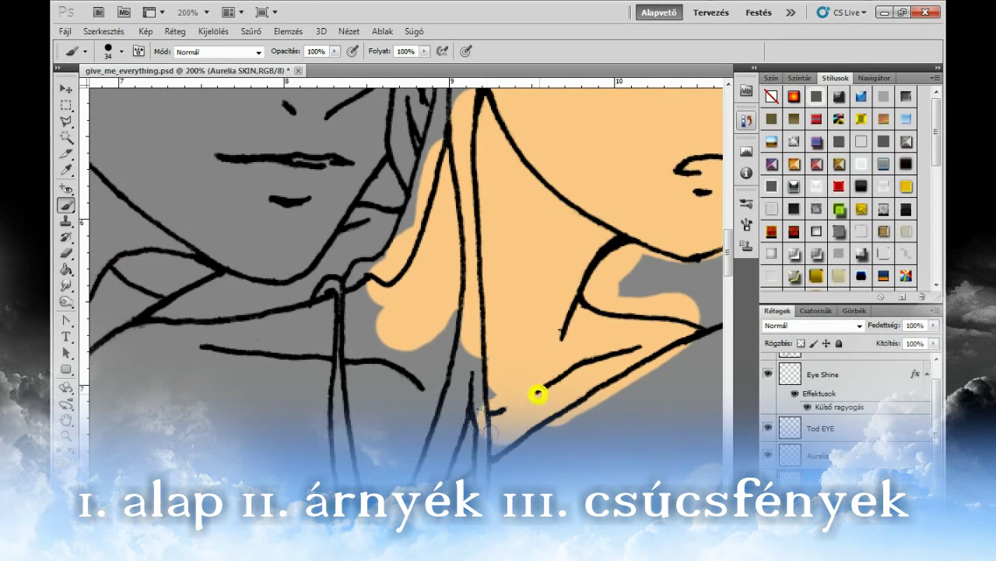
mouse_move(537, 394)
mouse_down()
mouse_move(311, 312)
mouse_move(421, 411)
mouse_up()
scroll(438, 380, left, 3)
mouse_move(413, 366)
mouse_down()
mouse_move(218, 389)
mouse_move(468, 467)
mouse_up()
scroll(478, 244, down, 3)
mouse_move(478, 243)
mouse_down()
mouse_move(156, 351)
mouse_move(296, 420)
mouse_up()
- Fill the left arm and its edges with skin colour
drag(340, 329, 389, 413)
scroll(405, 295, down, 3)
drag(218, 249, 148, 319)
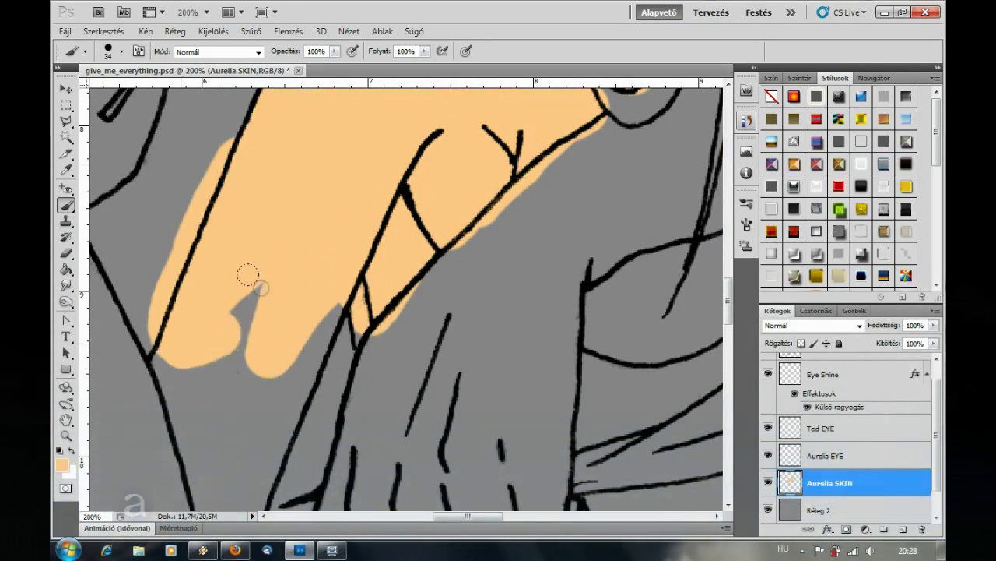
scroll(405, 296, down, 3)
drag(256, 300, 255, 340)
scroll(256, 339, down, 3)
mouse_move(155, 343)
mouse_down()
mouse_move(107, 396)
mouse_move(124, 296)
mouse_up()
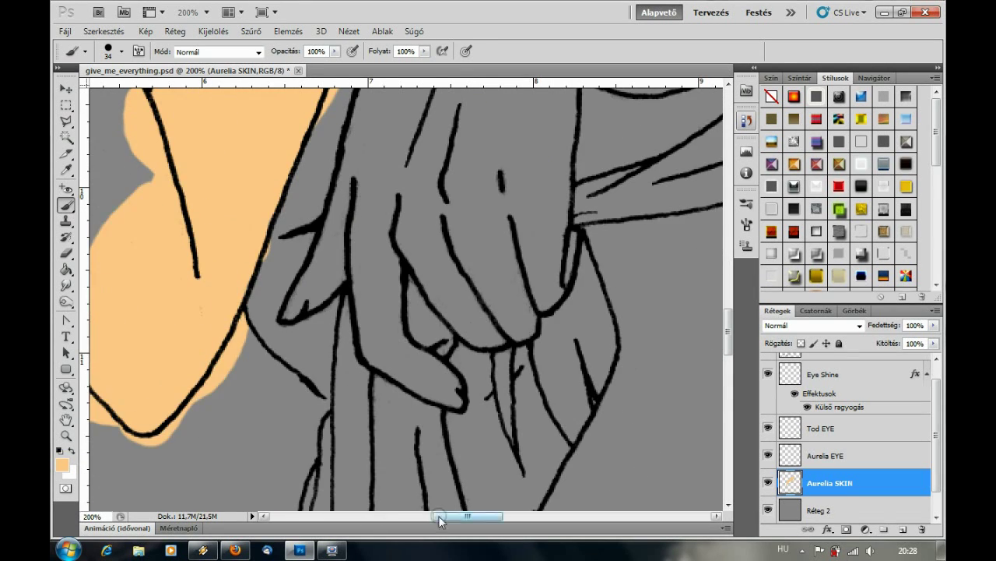
scroll(125, 296, left, 5)
- Fill the palm, fingers and thumb with skin colour
drag(436, 436, 260, 264)
drag(374, 179, 430, 285)
scroll(430, 286, down, 5)
drag(311, 164, 405, 358)
drag(339, 187, 269, 362)
scroll(311, 296, left, 5)
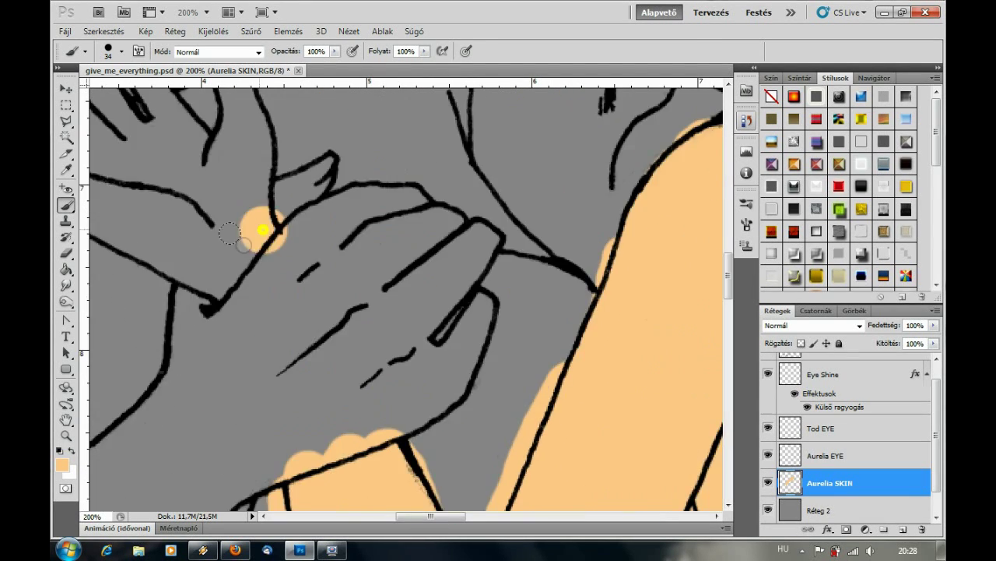
drag(233, 218, 257, 405)
drag(436, 517, 424, 516)
drag(305, 136, 347, 425)
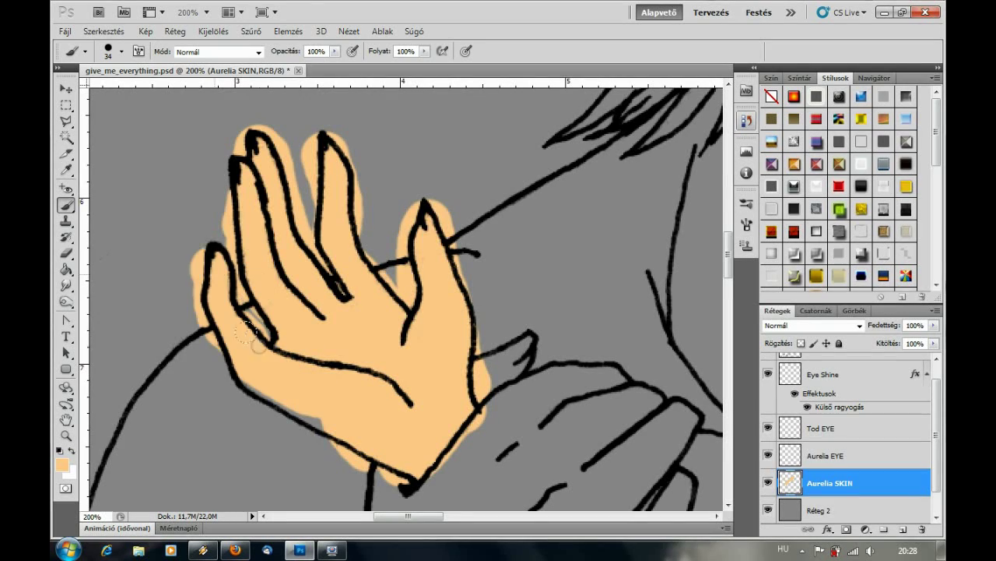
- Cover the remaining arm and hand areas with the peach skin base
scroll(315, 233, right, 10)
scroll(316, 233, down, 3)
mouse_move(316, 233)
mouse_down()
mouse_move(264, 292)
mouse_move(351, 436)
mouse_up()
scroll(296, 207, down, 3)
mouse_move(296, 207)
mouse_down()
mouse_move(413, 222)
mouse_move(376, 190)
mouse_up()
scroll(376, 191, down, 3)
mouse_move(574, 223)
mouse_down()
mouse_move(534, 350)
mouse_move(534, 155)
mouse_up()
drag(577, 514, 537, 514)
mouse_move(467, 327)
mouse_down()
mouse_move(334, 211)
mouse_move(205, 349)
mouse_up()
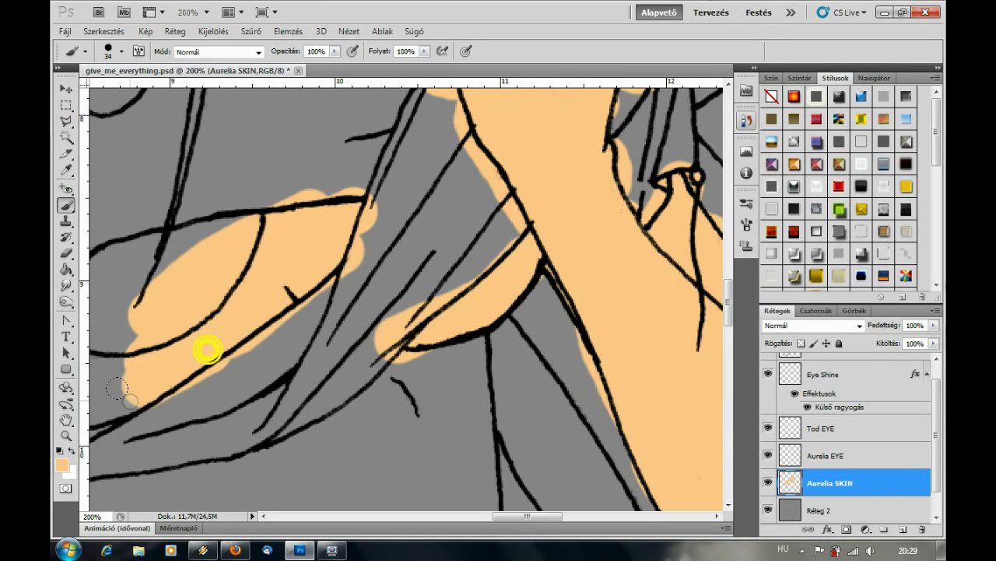
scroll(204, 350, down, 3)
drag(413, 223, 344, 450)
scroll(552, 283, down, 3)
mouse_move(552, 282)
mouse_down()
mouse_move(634, 245)
mouse_move(563, 332)
mouse_move(272, 421)
mouse_up()
scroll(728, 319, down, 3)
mouse_move(324, 171)
mouse_down()
mouse_move(400, 311)
mouse_move(646, 179)
mouse_move(668, 317)
mouse_up()
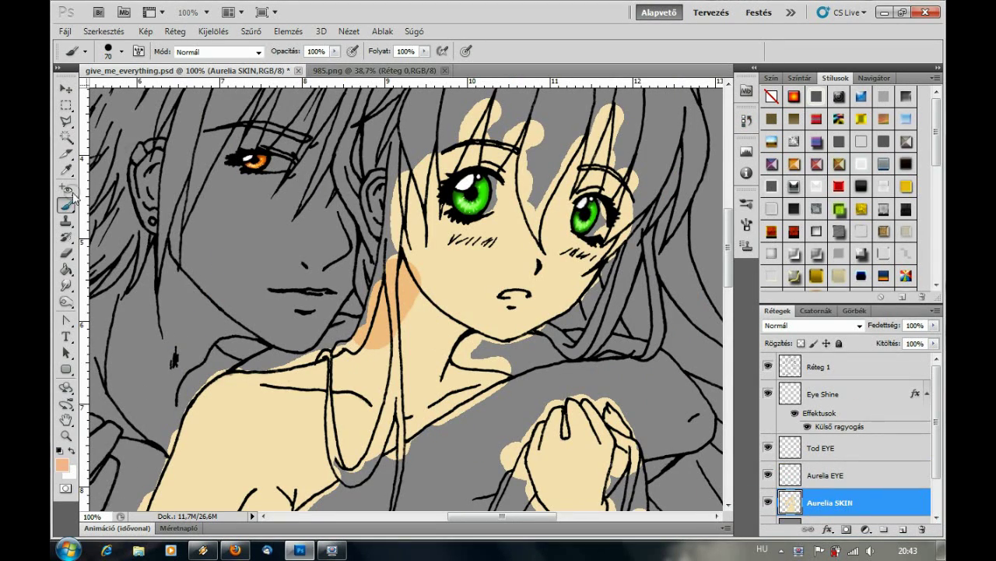
- Paint darker orange shading with the size 32 brush along the torso edge, arm and wrist
drag(373, 327, 198, 393)
drag(730, 241, 730, 299)
mouse_move(277, 155)
mouse_down()
mouse_move(138, 371)
mouse_move(272, 423)
mouse_move(214, 194)
mouse_move(411, 412)
mouse_up()
drag(327, 401, 191, 292)
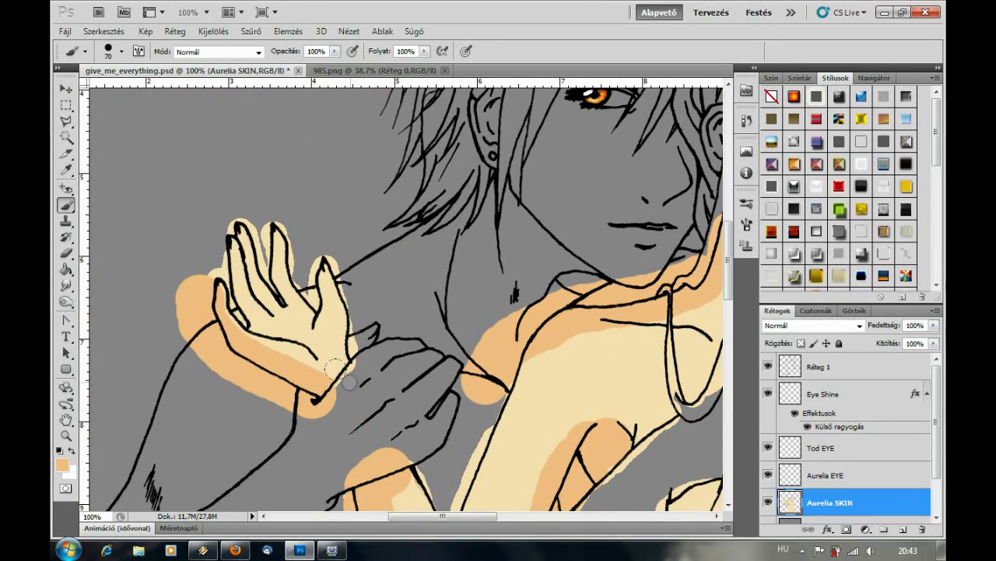
drag(334, 369, 362, 386)
- Shrink the brush to 27 px and shade the girl's neck, collarbone, cheek and jawline
click(121, 51)
drag(113, 91, 105, 94)
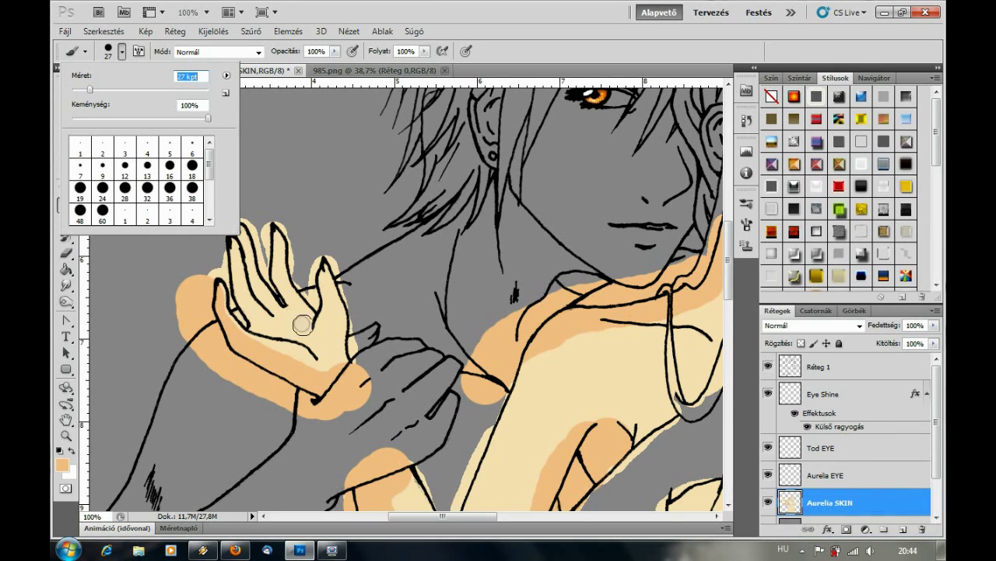
key(Return)
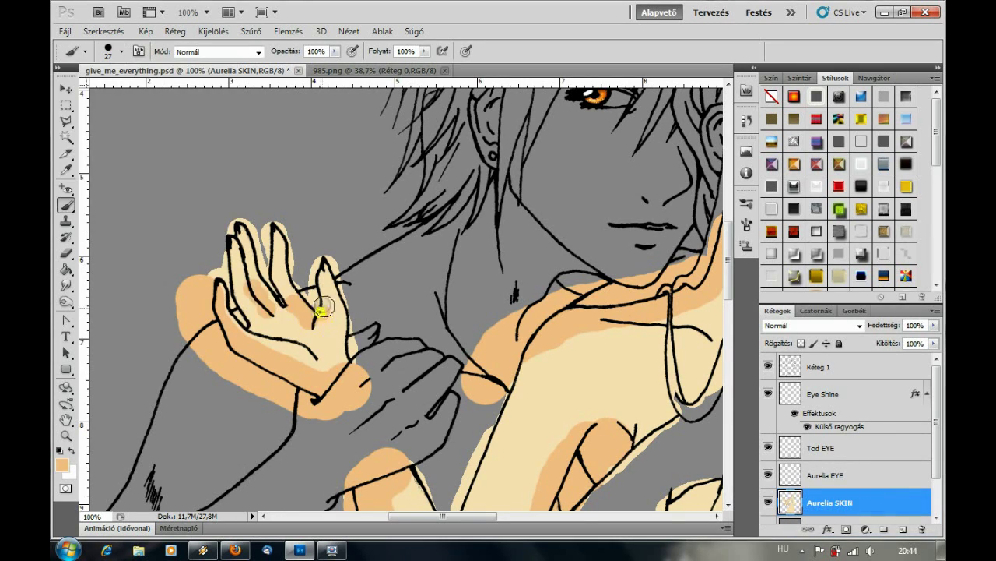
drag(429, 516, 473, 516)
mouse_move(520, 349)
mouse_down()
mouse_move(424, 413)
mouse_move(482, 362)
mouse_up()
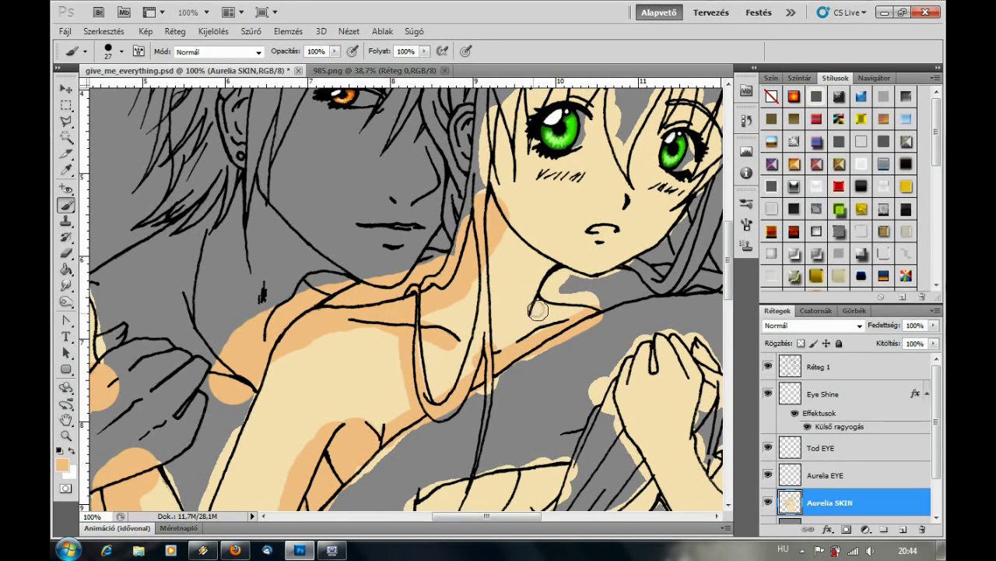
scroll(503, 420, up, 3)
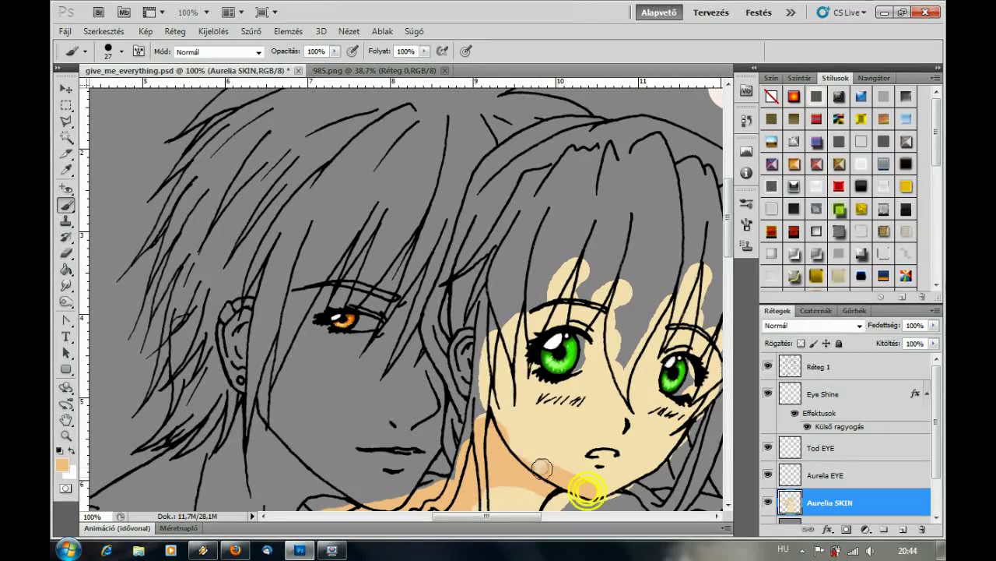
drag(550, 473, 529, 452)
mouse_move(525, 302)
mouse_down()
mouse_move(572, 276)
mouse_move(623, 397)
mouse_up()
drag(677, 304, 708, 269)
drag(526, 523, 548, 523)
scroll(596, 211, down, 3)
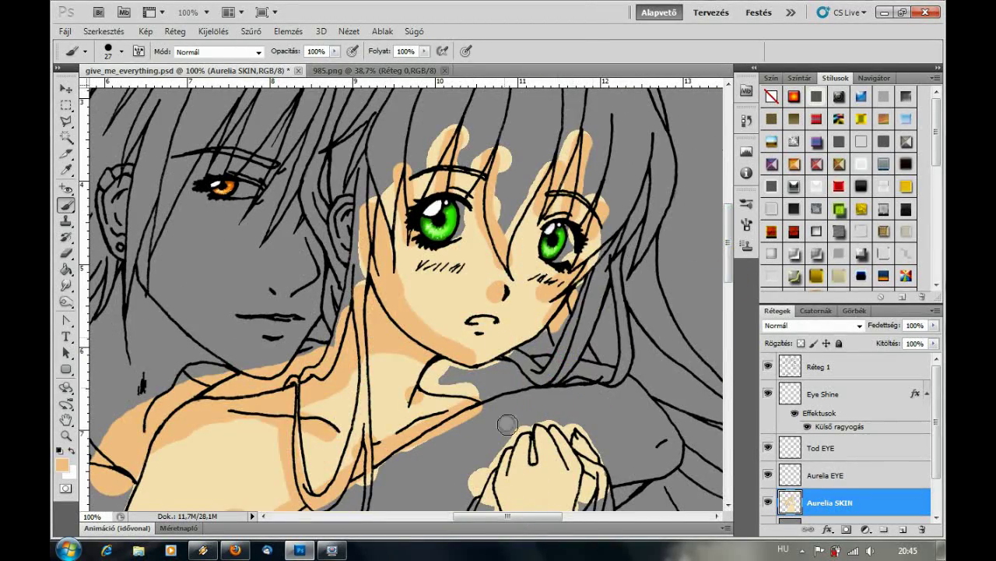
scroll(723, 271, down, 1)
- Reduce the brush to 17 px and shade the girl's wrist and forearm
click(121, 51)
drag(86, 92, 81, 92)
key(Return)
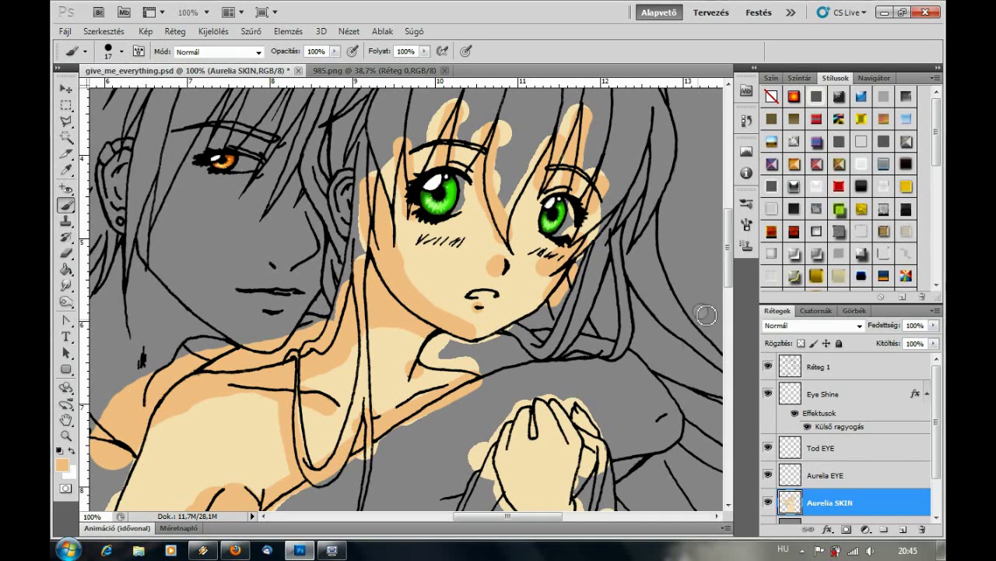
scroll(514, 292, down, 3)
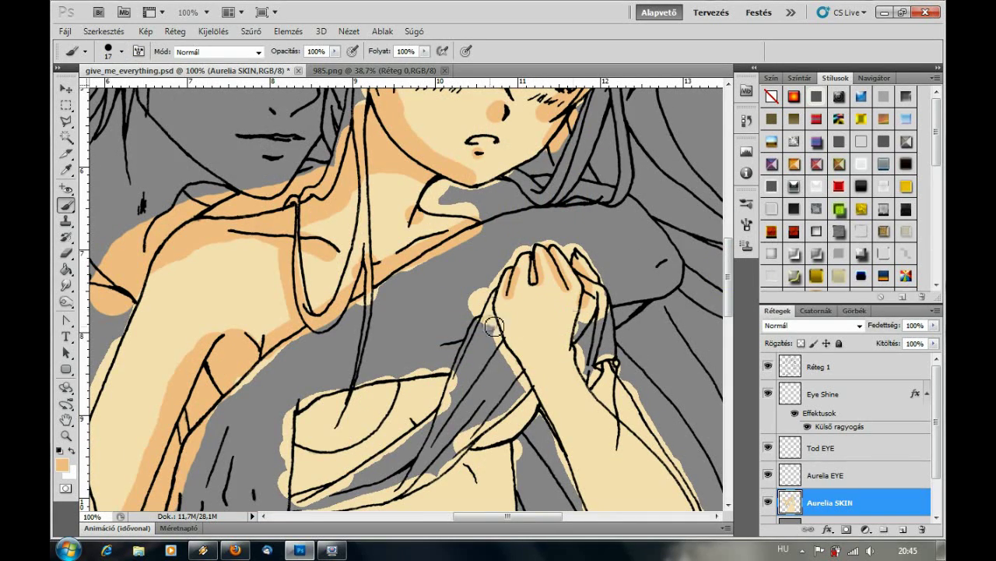
drag(509, 302, 521, 359)
scroll(604, 399, down, 4)
drag(577, 265, 639, 335)
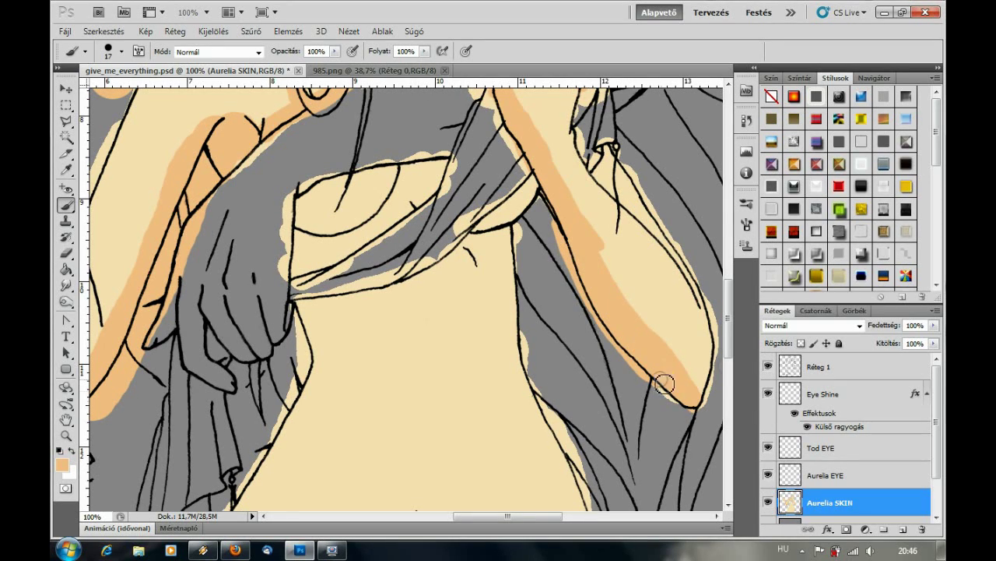
scroll(664, 383, up, 3)
scroll(667, 405, down, 2)
- Add more orange shadow strokes down the left thigh and above the panty line
drag(389, 237, 411, 267)
drag(532, 250, 512, 277)
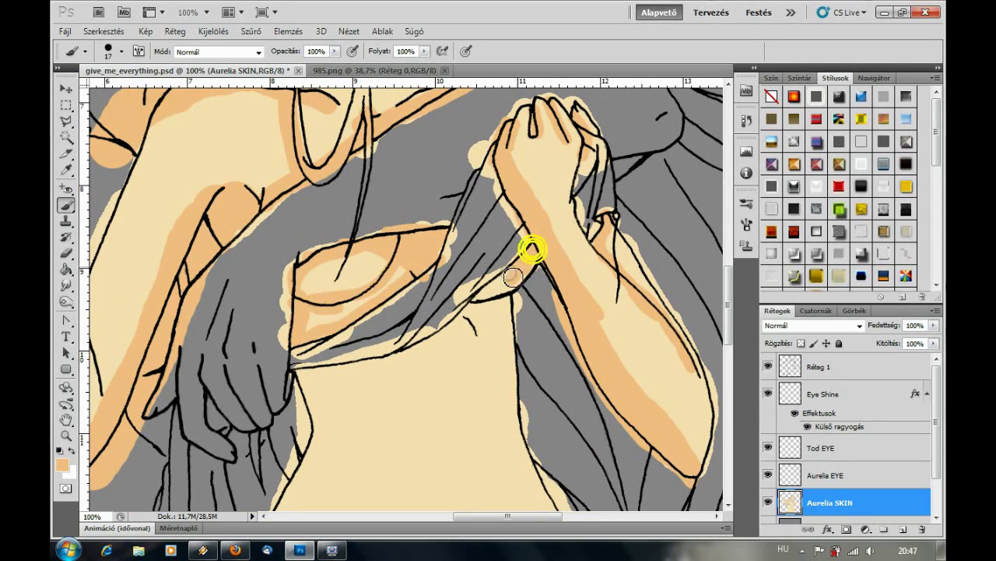
scroll(499, 265, down, 1)
scroll(478, 258, down, 3)
drag(305, 380, 294, 310)
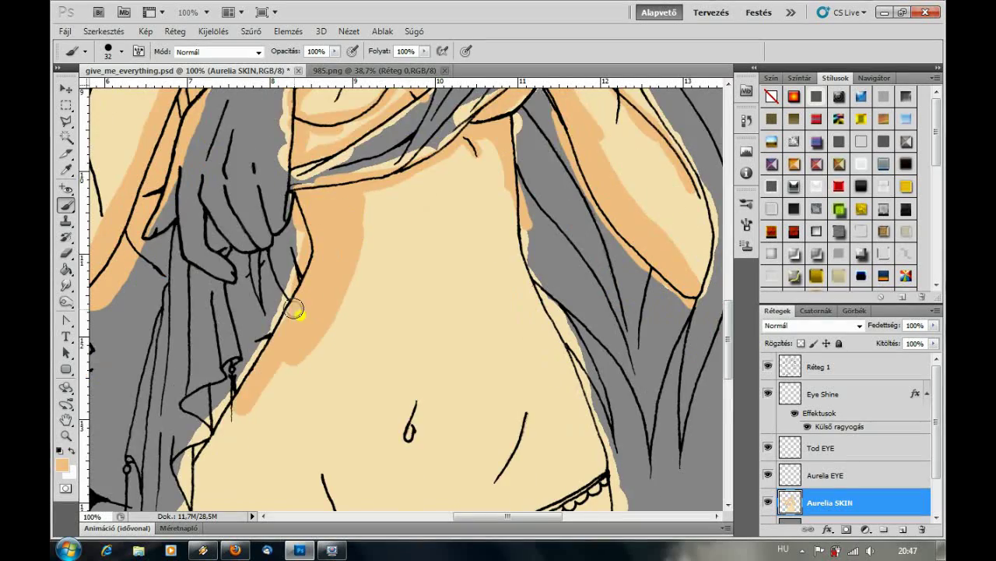
scroll(295, 310, down, 1)
scroll(151, 319, down, 4)
drag(234, 288, 215, 452)
drag(327, 183, 448, 240)
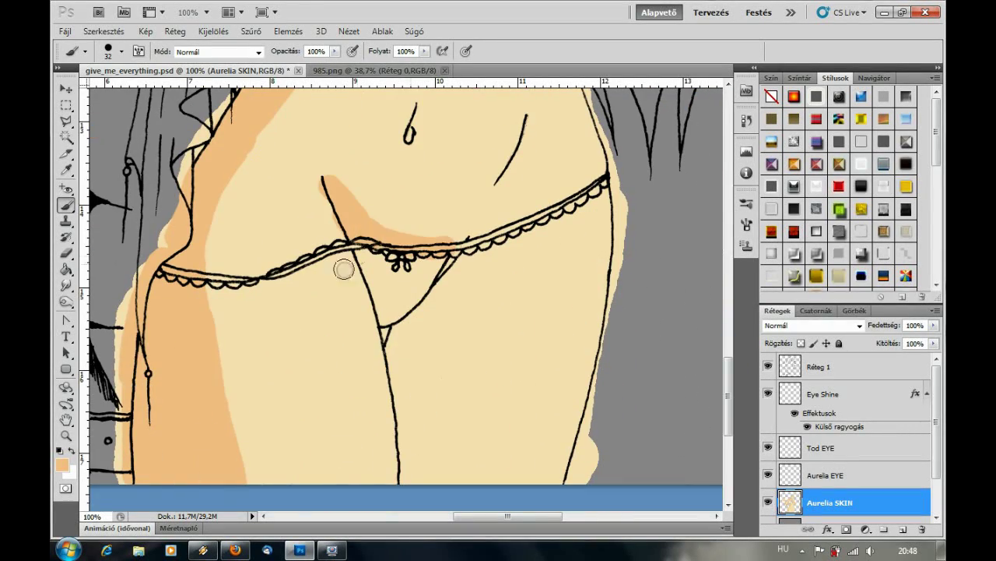
- Zoom out to review the shaded figure and switch to the Smudge tool
scroll(467, 312, up, 1)
scroll(509, 259, up, 3)
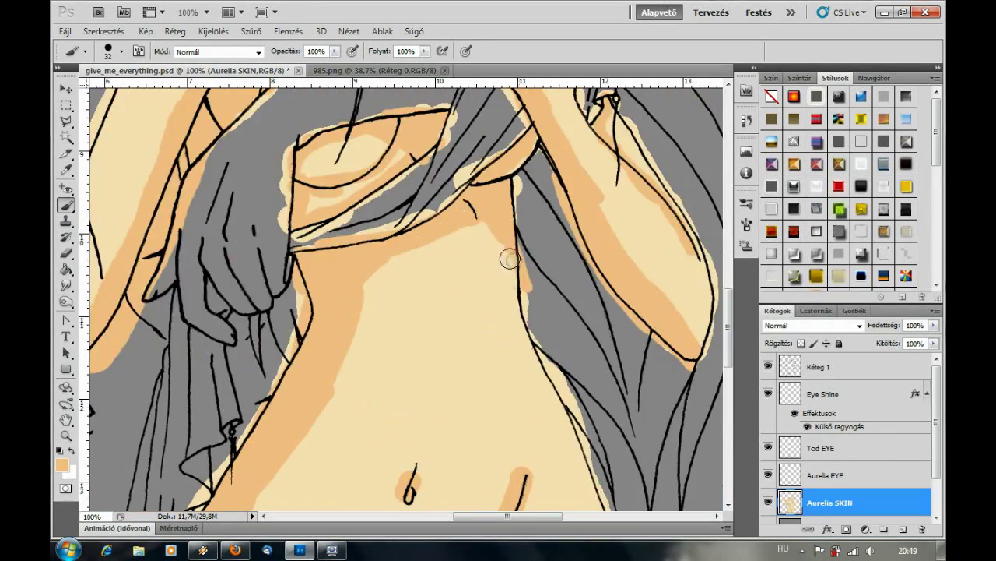
drag(509, 259, 423, 223)
key(r)
click(120, 51)
- Set Smudge strength to 36% and blend the skin shading up along the face edge
click(337, 50)
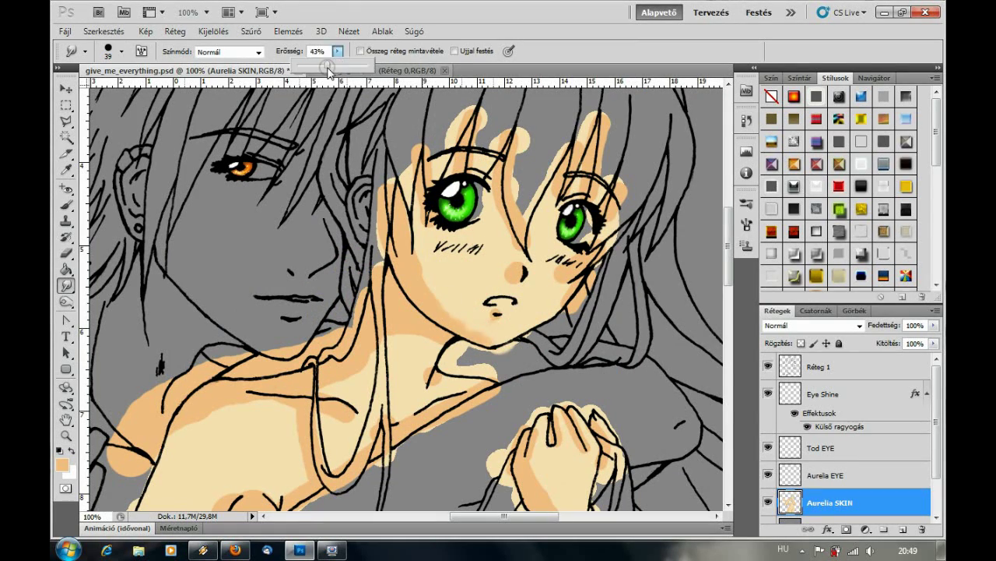
drag(328, 71, 323, 72)
drag(383, 247, 416, 184)
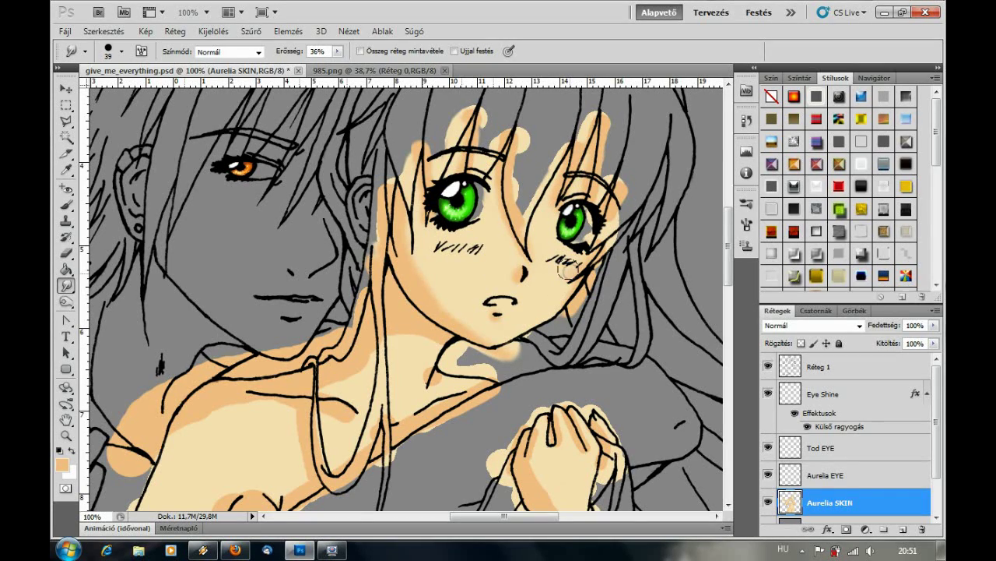
scroll(404, 249, down, 3)
scroll(340, 235, down, 3)
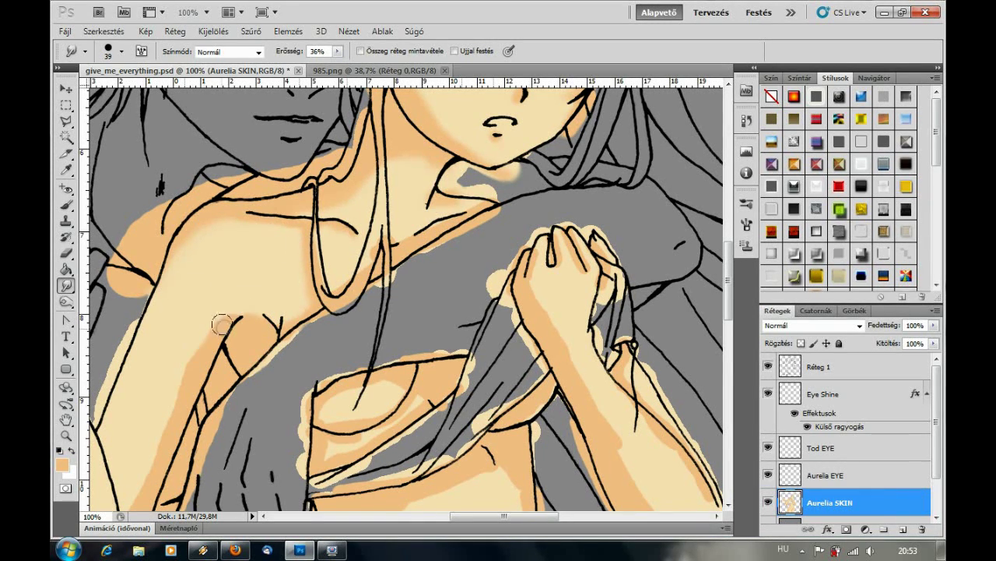
scroll(238, 307, down, 3)
scroll(204, 196, down, 2)
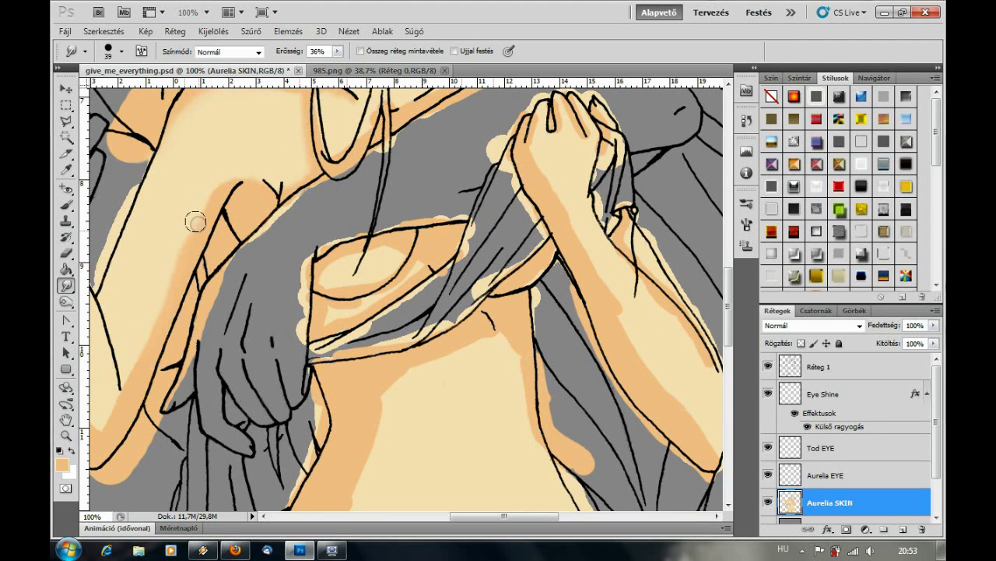
scroll(195, 227, down, 5)
scroll(147, 192, up, 2)
scroll(351, 397, left, 5)
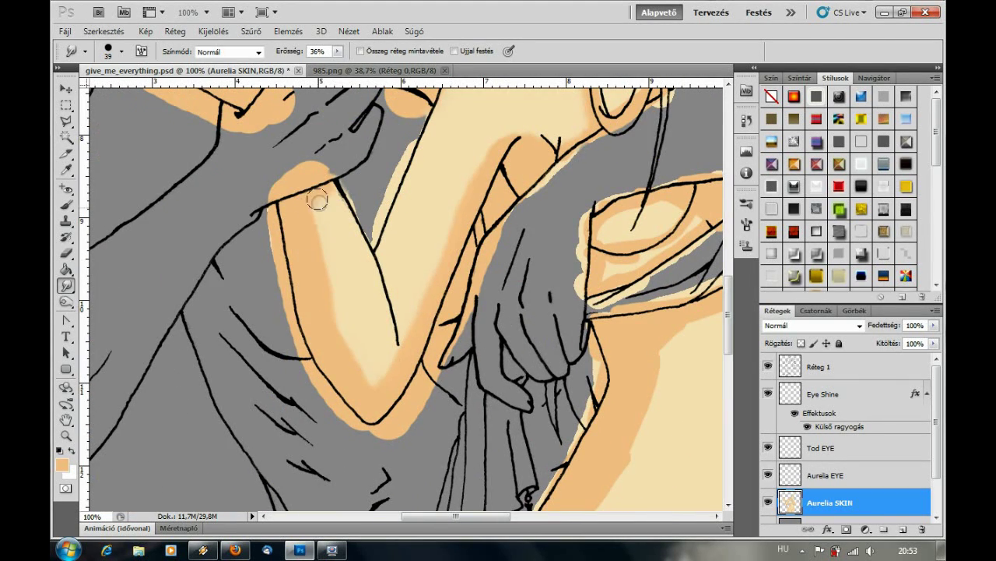
scroll(335, 291, up, 5)
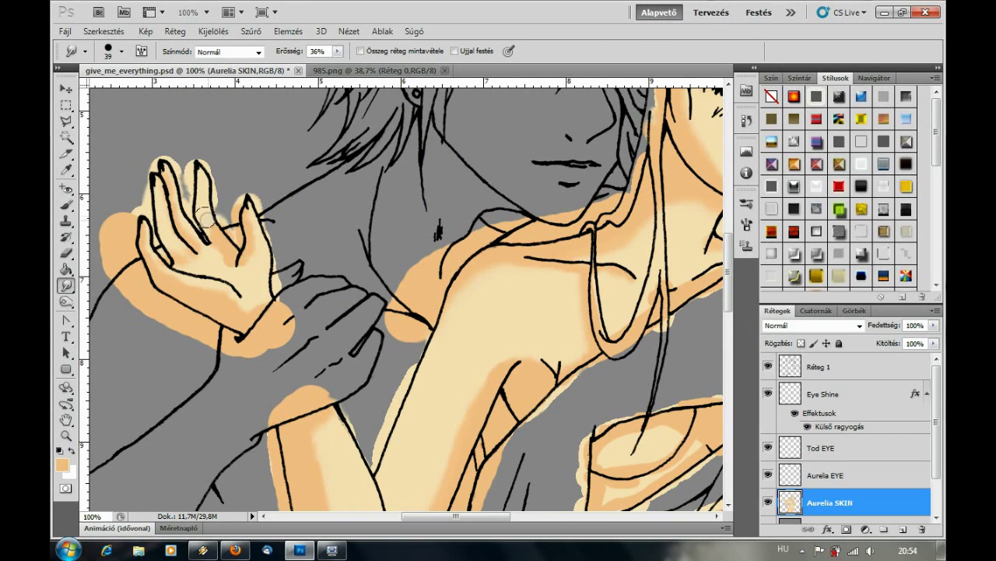
- Soften the orange shading down the left thigh
scroll(374, 191, right, 4)
scroll(548, 181, down, 2)
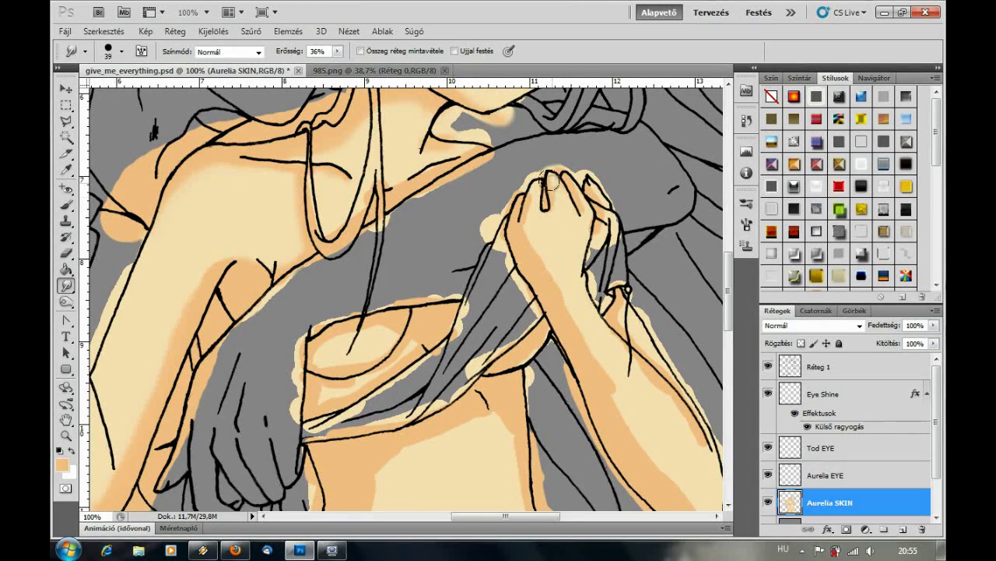
scroll(559, 304, down, 2)
scroll(559, 305, right, 2)
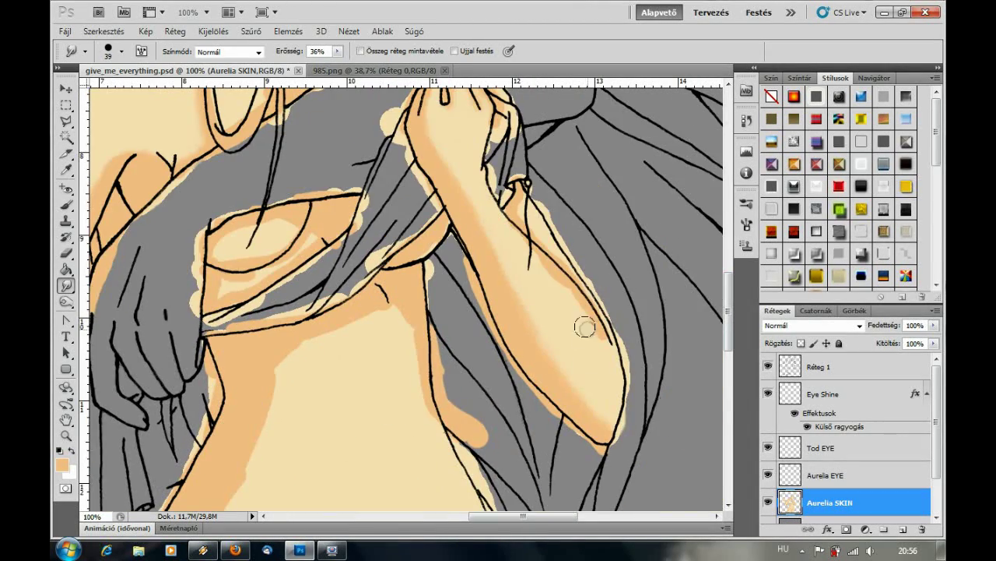
scroll(451, 436, left, 2)
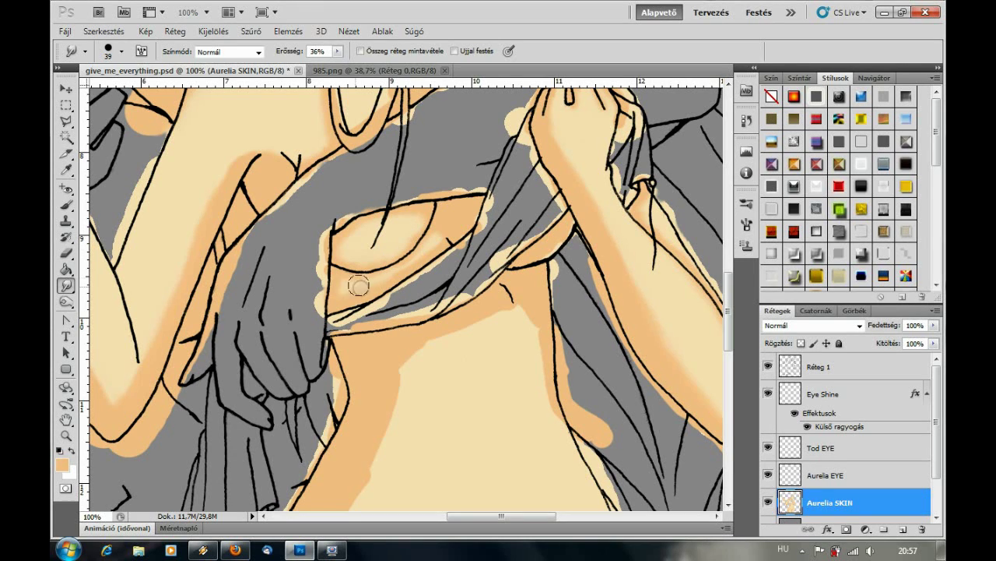
scroll(345, 288, down, 2)
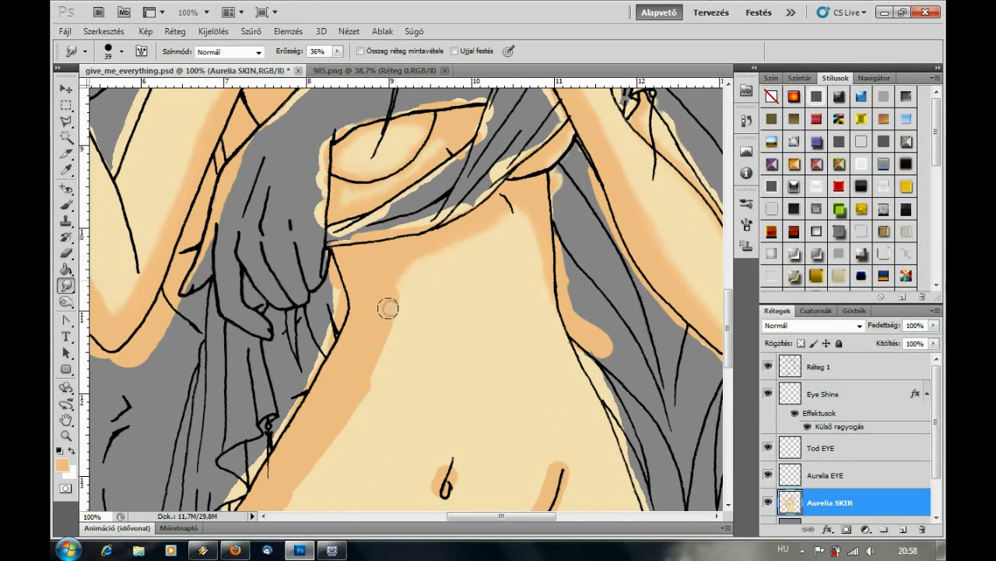
scroll(494, 223, down, 3)
scroll(329, 318, down, 1)
scroll(375, 247, down, 2)
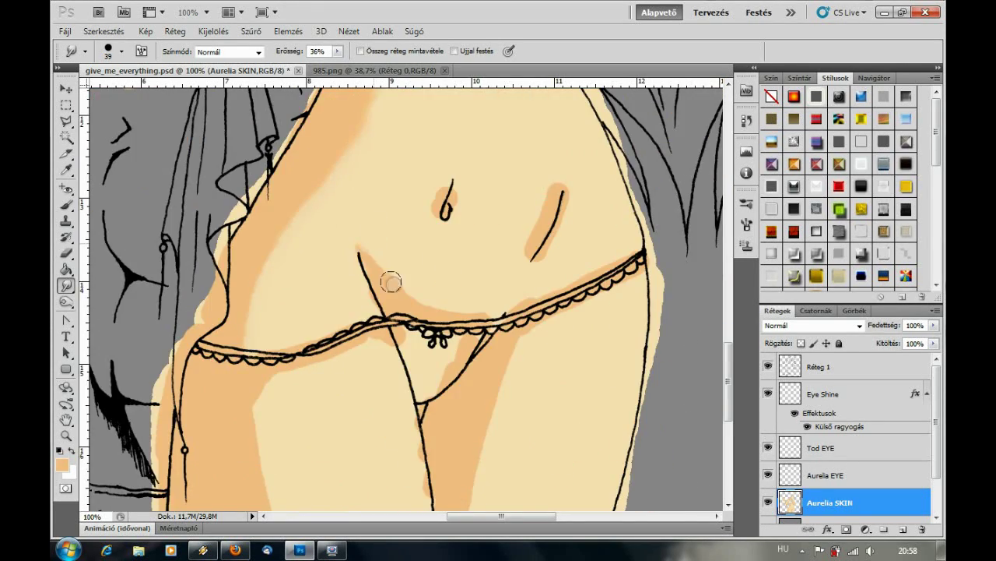
scroll(383, 282, down, 3)
drag(252, 278, 260, 413)
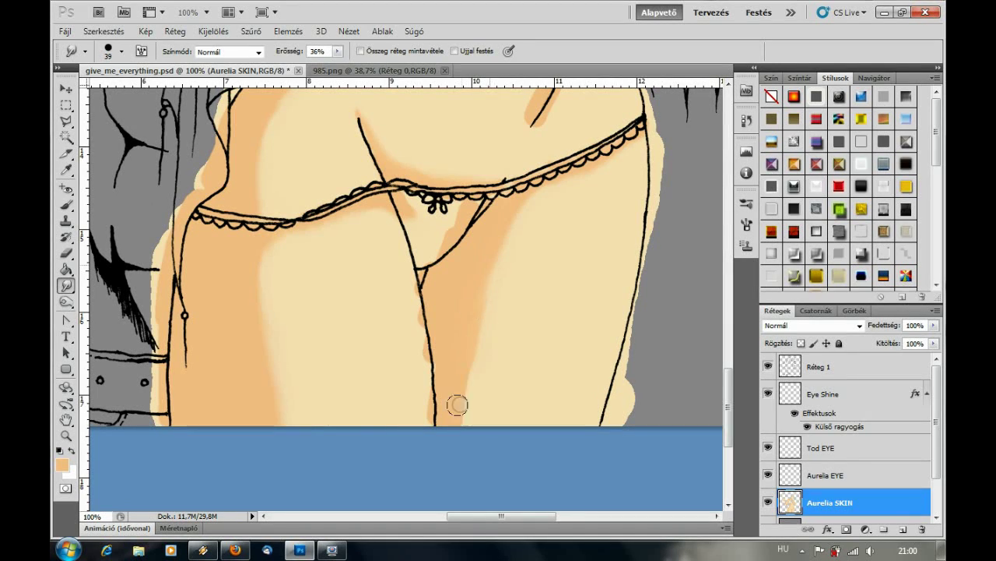
- Set the smudge brush to 15, then 34, and blend the shading along the right belly line
click(120, 50)
text(15)
key(Return)
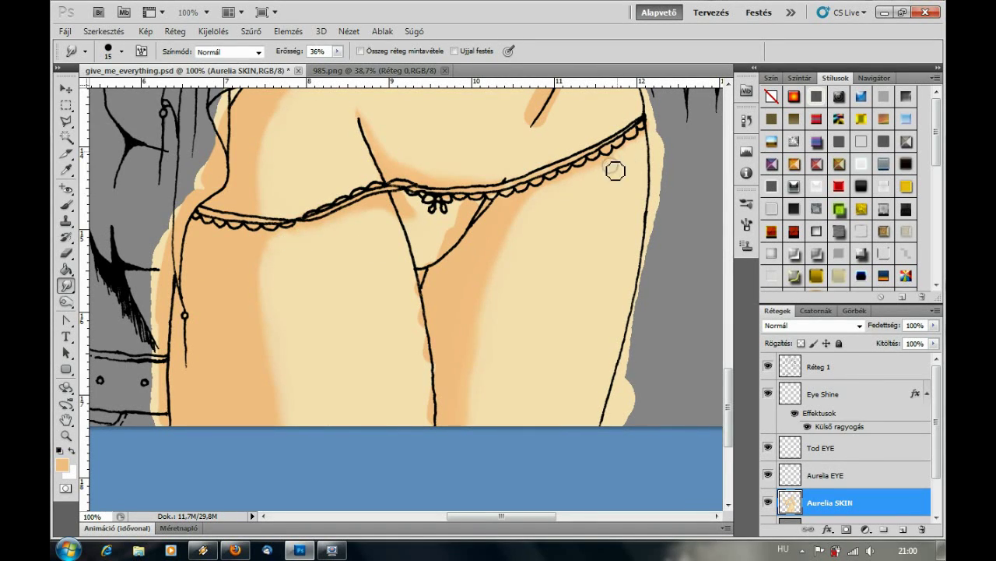
scroll(594, 178, up, 5)
click(121, 51)
text(34)
key(Return)
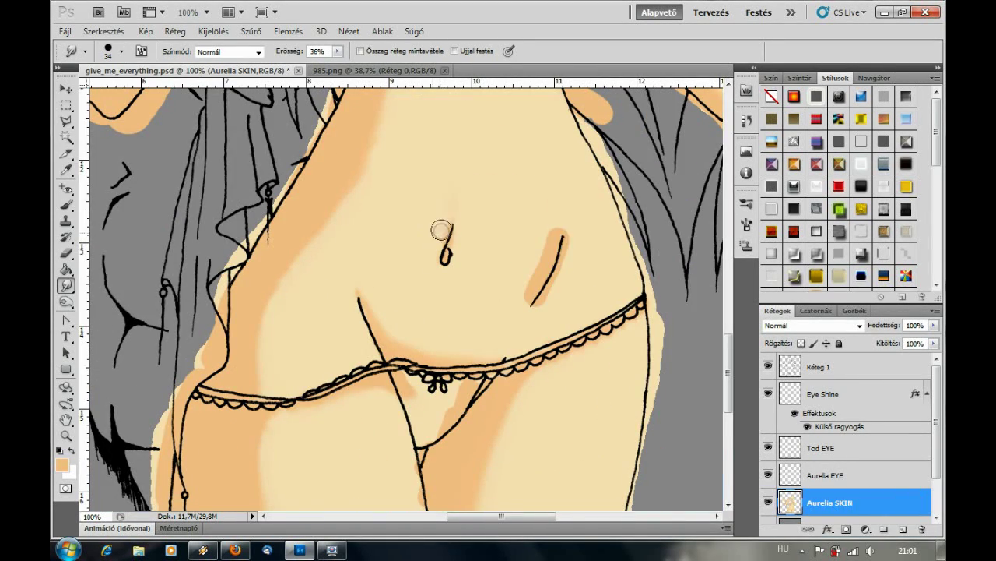
drag(552, 233, 514, 313)
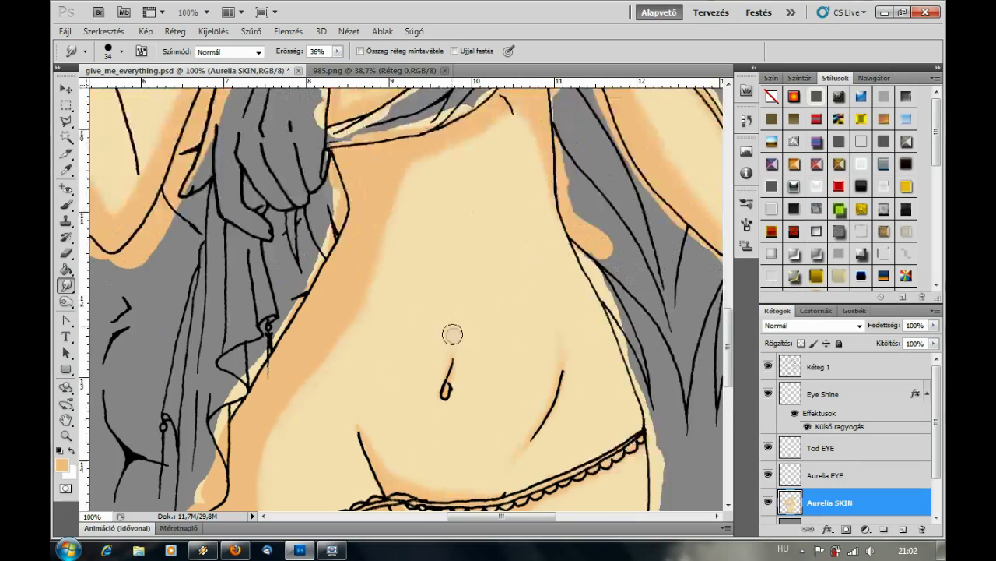
drag(545, 220, 428, 343)
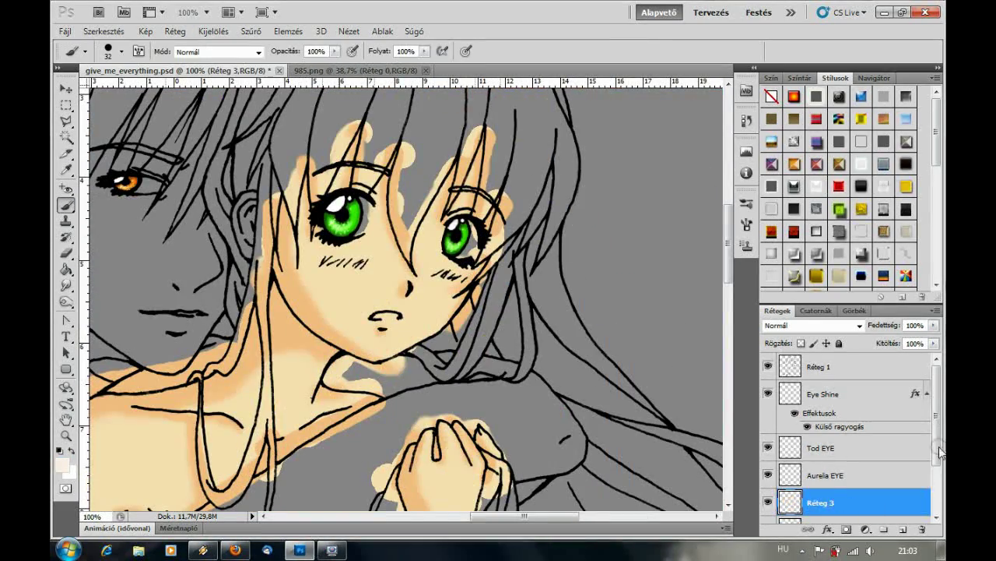
- Rename the new layer to 'Aurelia SKIN LIGHT'
double_click(822, 443)
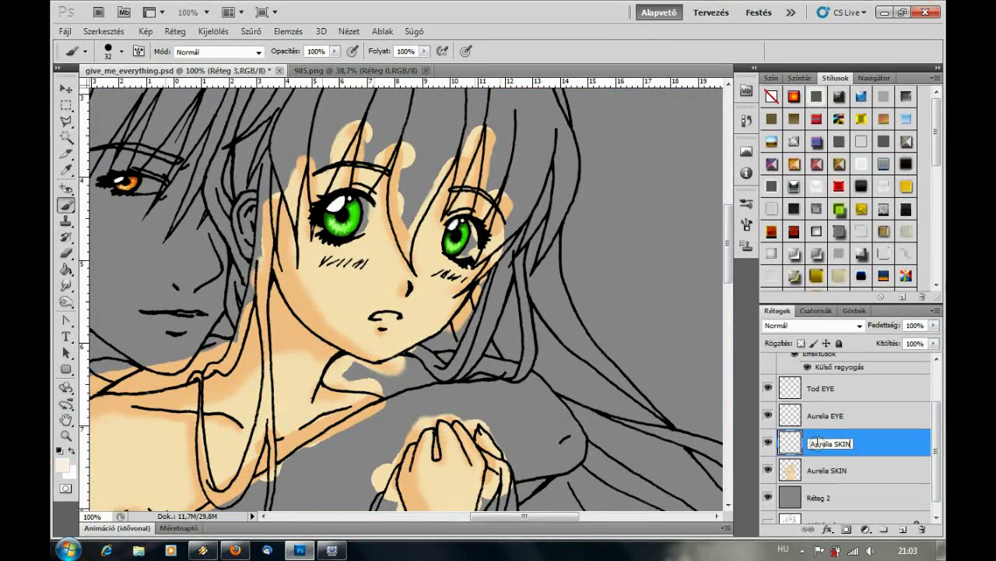
text( LIGHT)
key(Return)
- Paint a white highlight streak beside the navel
scroll(374, 260, down, 3)
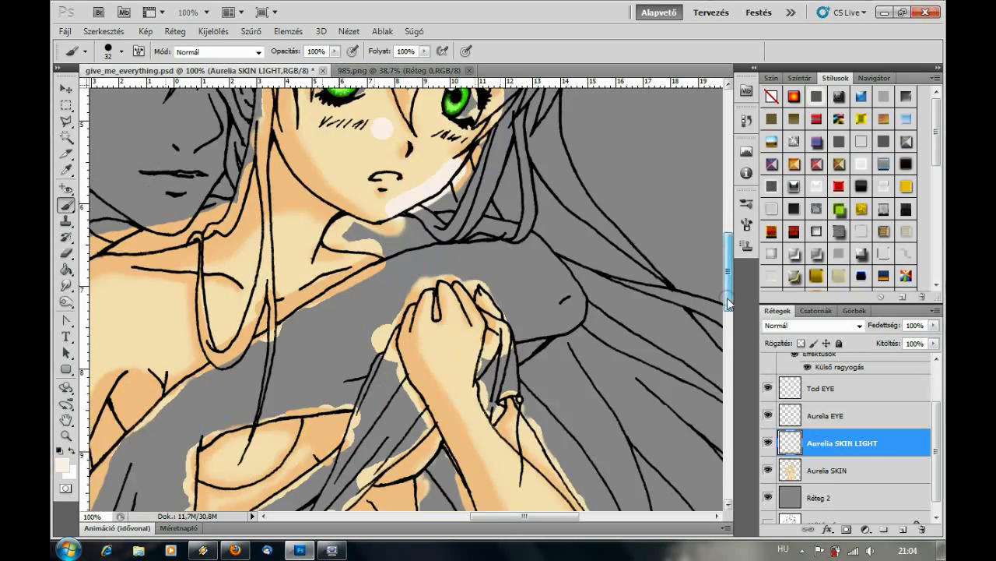
scroll(348, 327, down, 3)
scroll(436, 138, down, 3)
scroll(351, 311, down, 3)
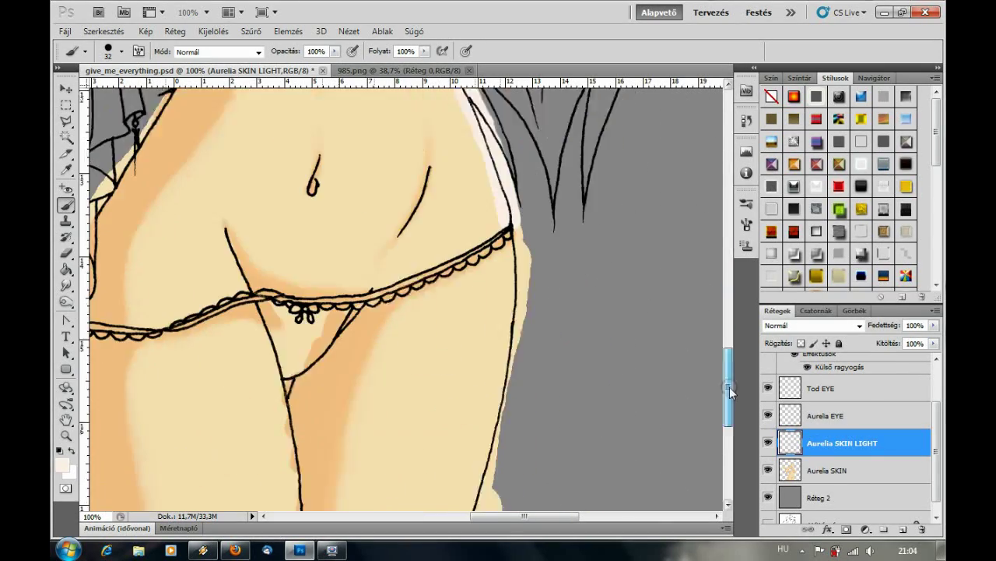
scroll(263, 293, up, 3)
drag(529, 326, 498, 408)
scroll(496, 417, up, 3)
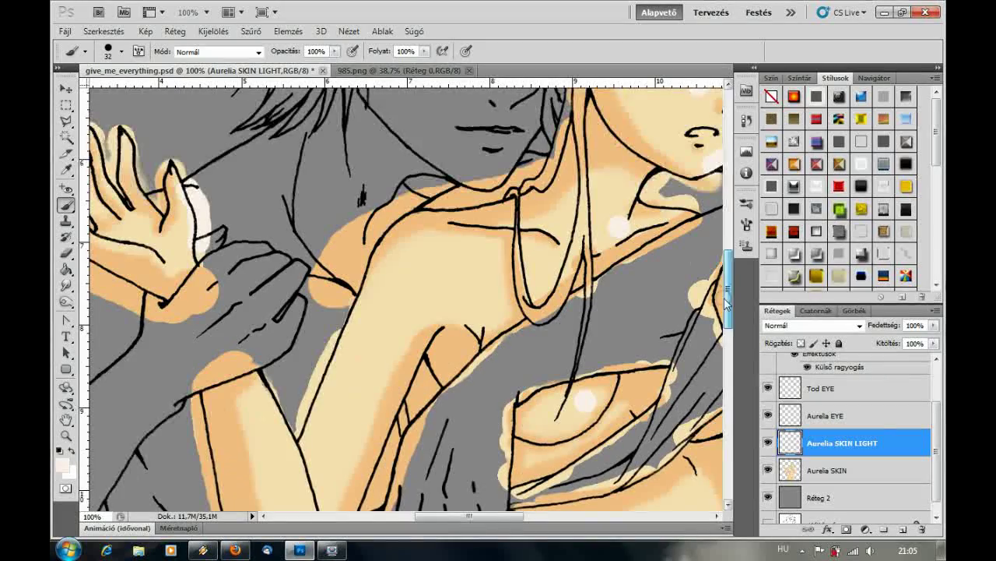
scroll(728, 360, down, 3)
scroll(728, 360, up, 5)
- Switch to the Smudge tool and blend the first white highlight strokes into the skin
key(r)
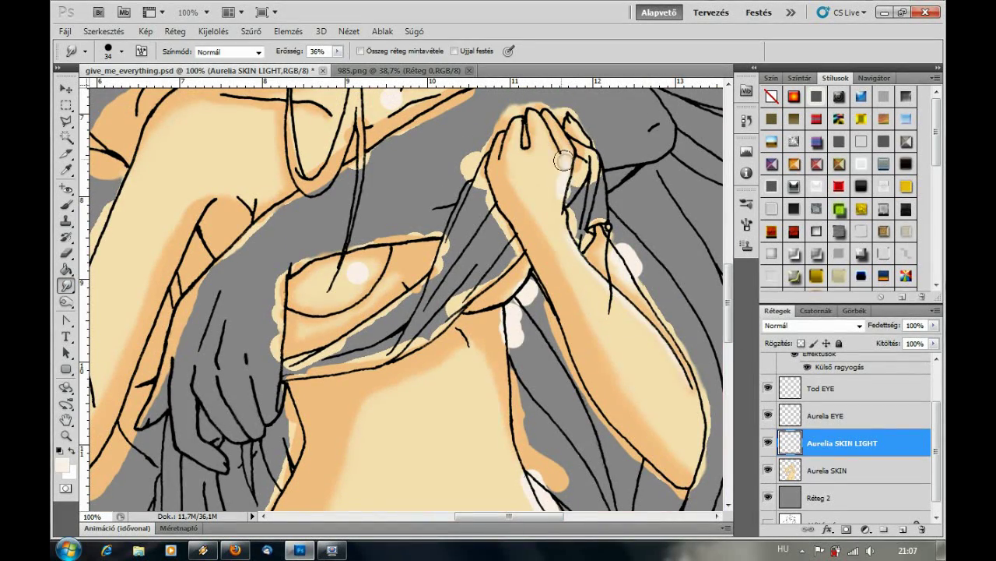
drag(645, 287, 622, 250)
scroll(525, 369, up, 3)
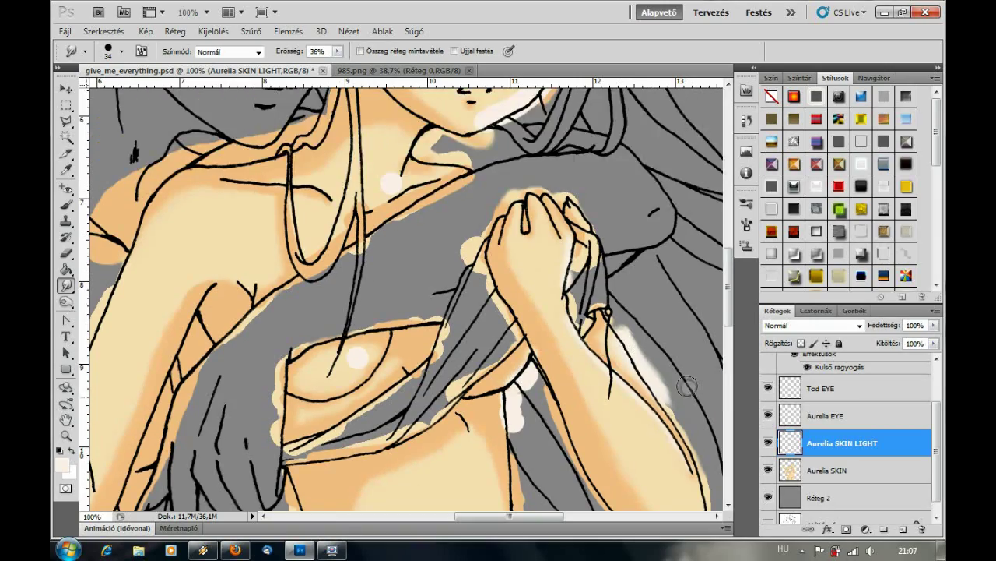
scroll(688, 385, down, 3)
scroll(496, 304, down, 2)
scroll(358, 187, down, 5)
mouse_move(489, 249)
mouse_down()
mouse_move(490, 285)
mouse_move(476, 291)
mouse_up()
key(z)
key(ctrl+minus)
key(ctrl+minus)
key(ctrl+minus)
key(r)
key(ctrl+plus)
key(ctrl+plus)
key(ctrl+plus)
click(121, 51)
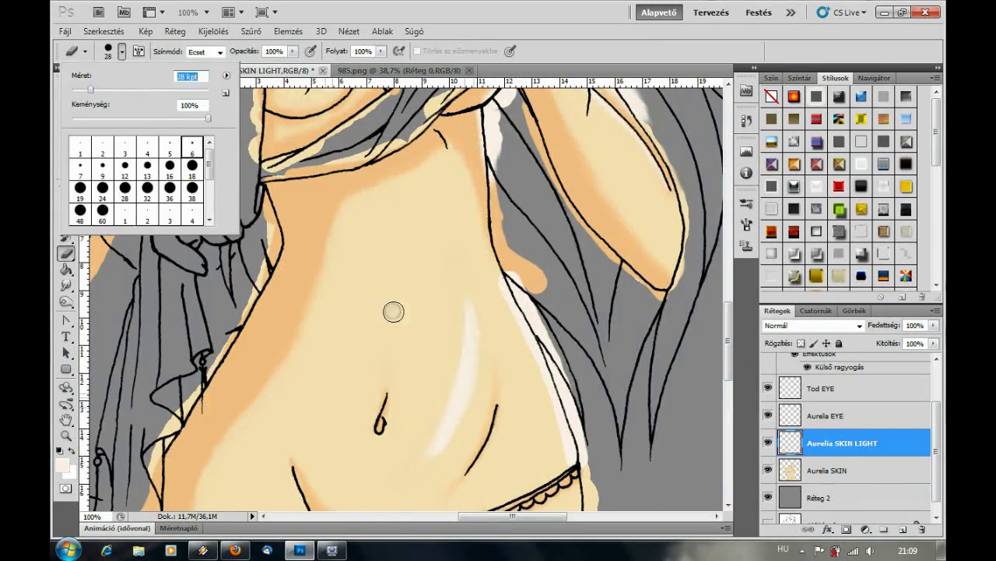
click(394, 309)
- Smudge the white streaks beside the navel and along the thigh into the cream skin
drag(443, 407, 438, 437)
scroll(442, 439, down, 2)
drag(456, 289, 461, 366)
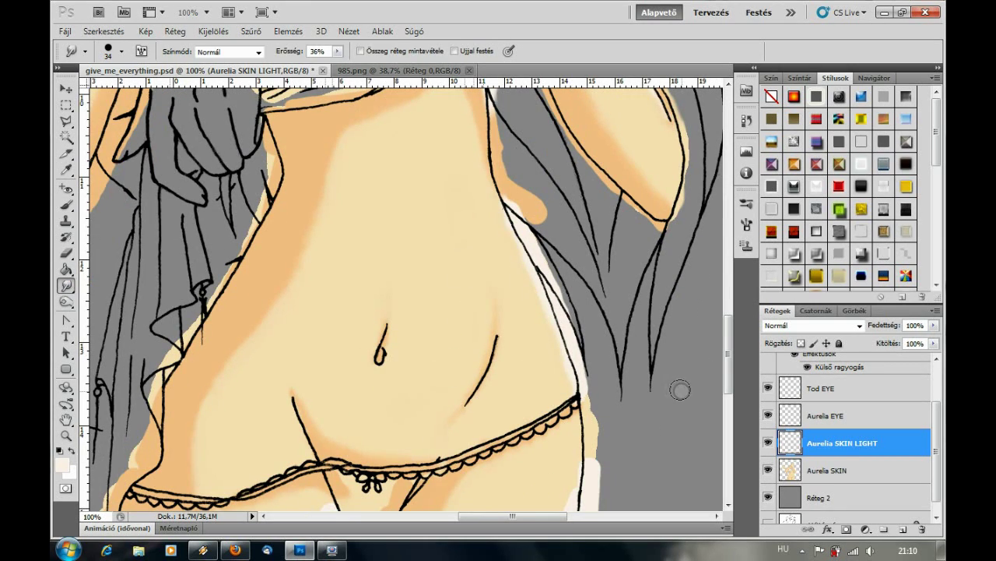
scroll(523, 379, down, 6)
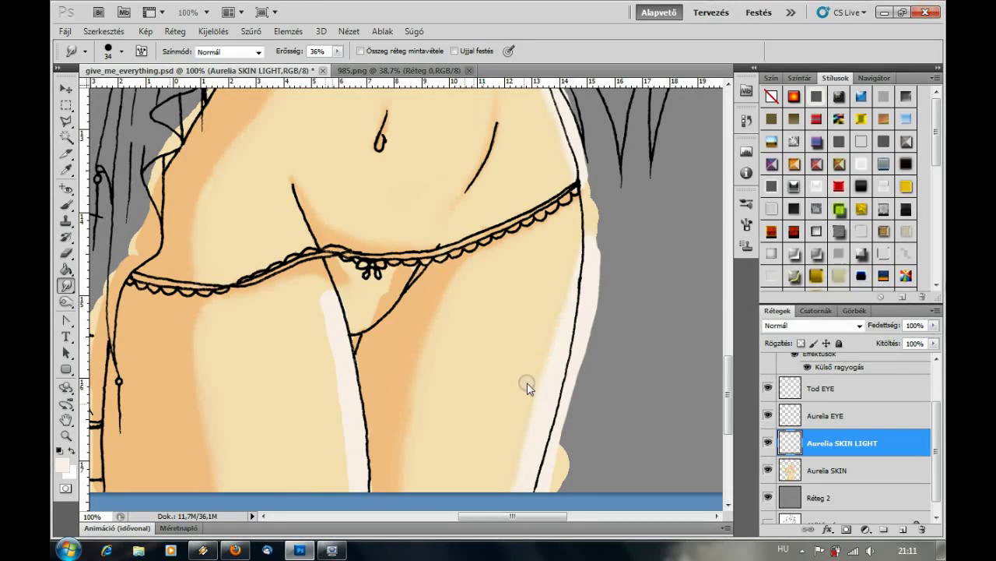
drag(312, 277, 336, 410)
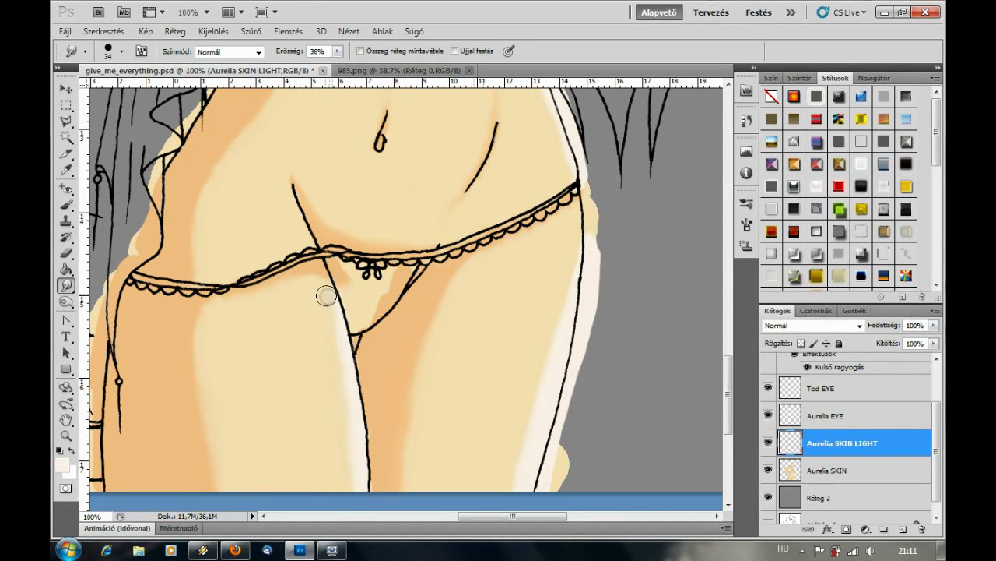
scroll(358, 296, up, 15)
scroll(386, 271, up, 3)
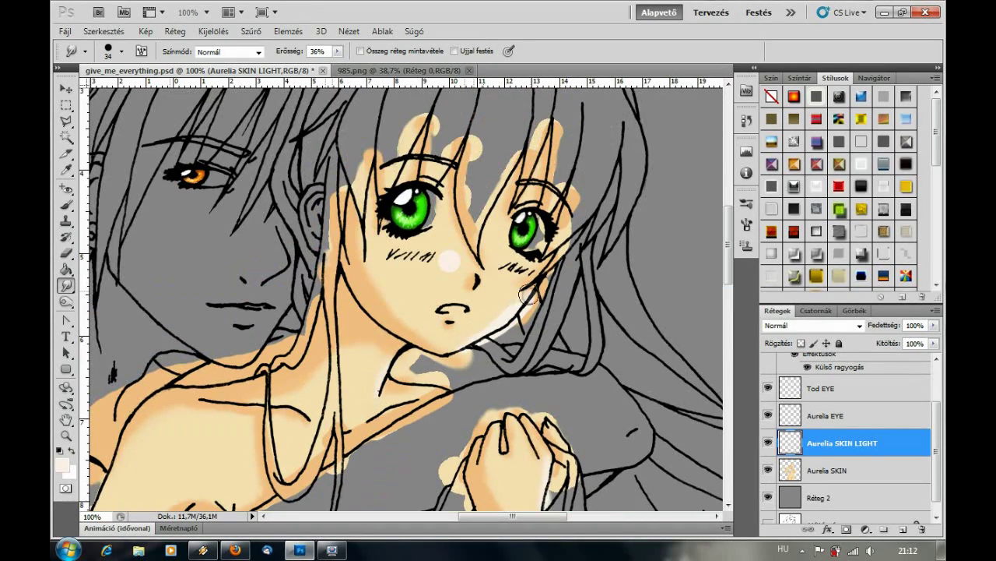
scroll(415, 319, down, 7)
scroll(415, 319, left, 9)
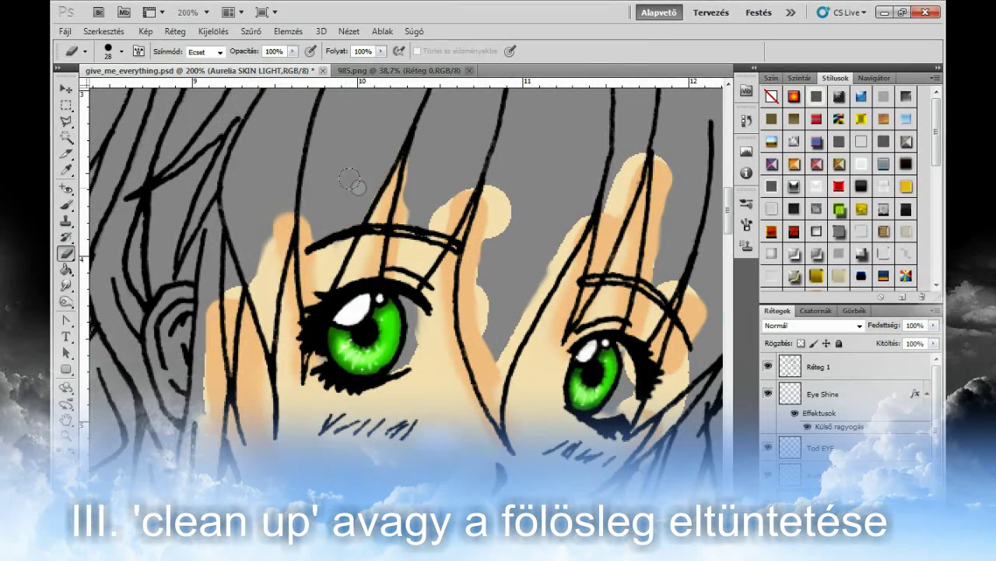
- With the size 11 Eraser, remove skin colour left of the eye and over hair near the eyebrow
click(115, 53)
click(263, 228)
drag(262, 241, 305, 249)
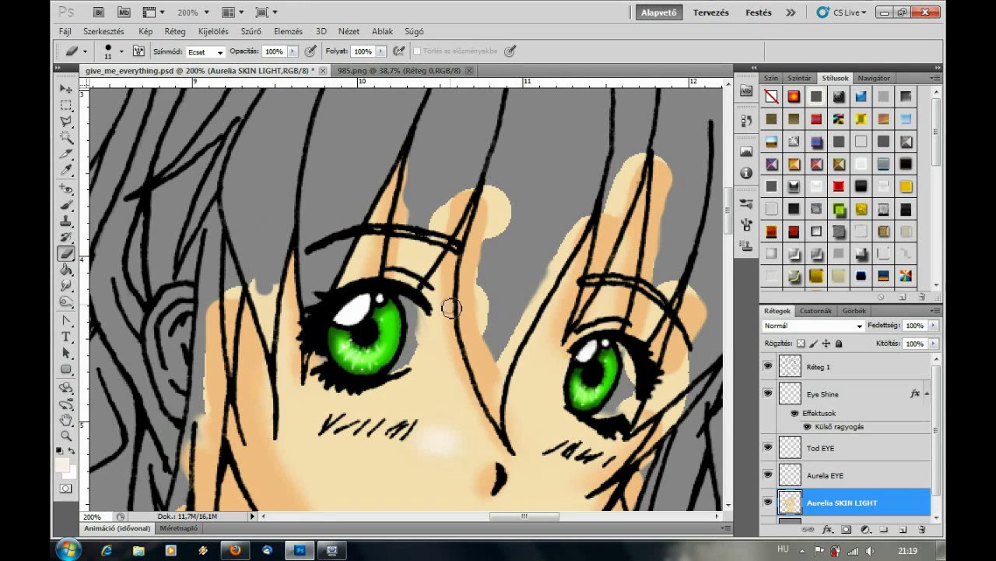
drag(444, 312, 416, 158)
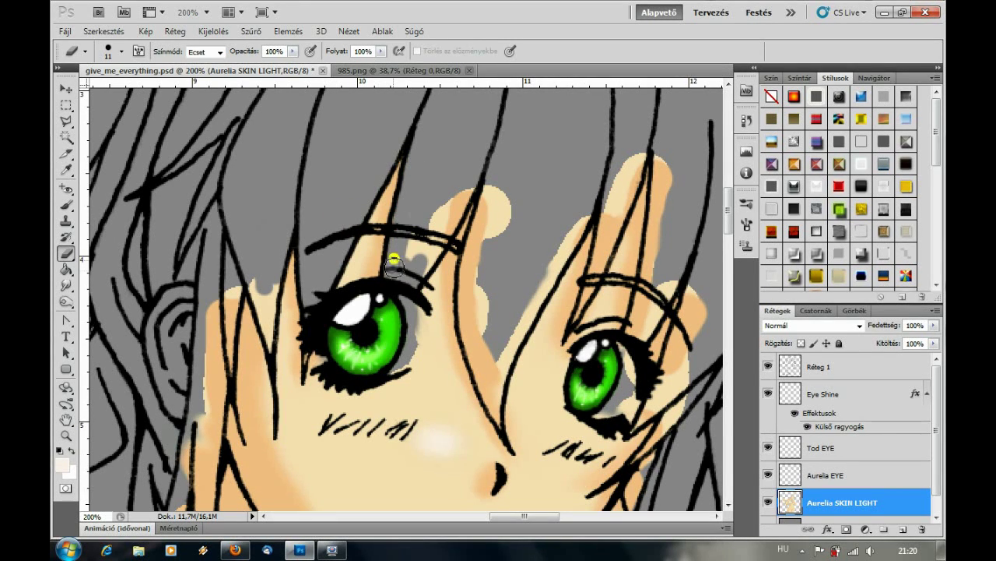
drag(412, 236, 418, 277)
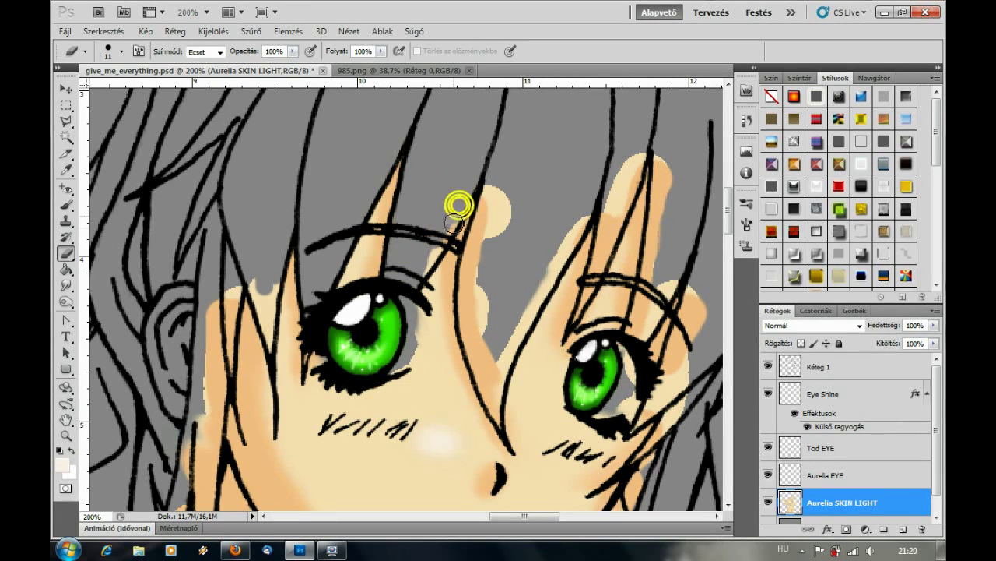
mouse_move(489, 173)
mouse_down()
mouse_move(509, 207)
mouse_move(474, 260)
mouse_move(486, 327)
mouse_up()
drag(499, 423, 470, 341)
- Undo a bad stroke, then erase skin colour beside the right eye and along the hair edge
key(ctrl+z)
drag(493, 400, 585, 213)
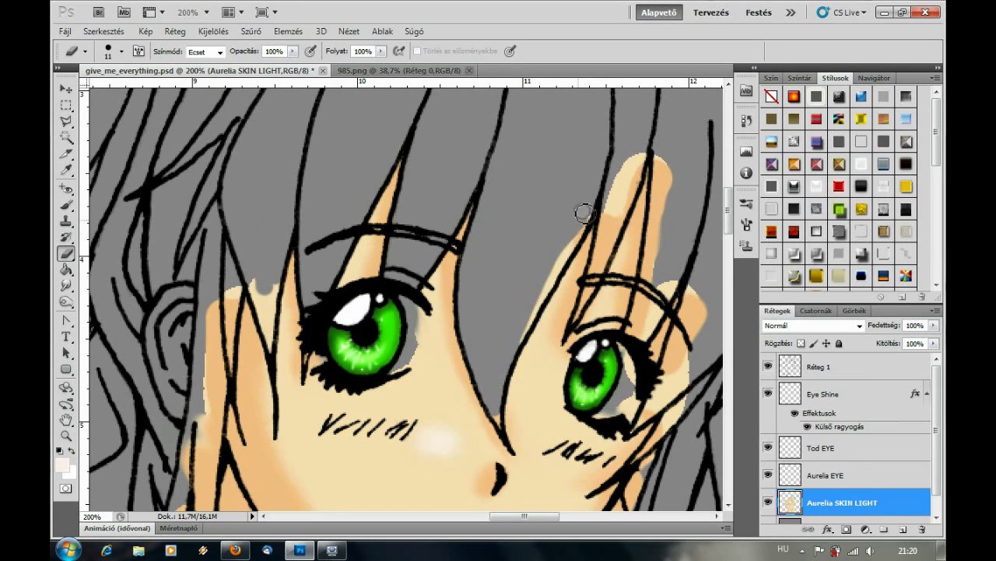
scroll(572, 235, down, 2)
drag(517, 283, 571, 187)
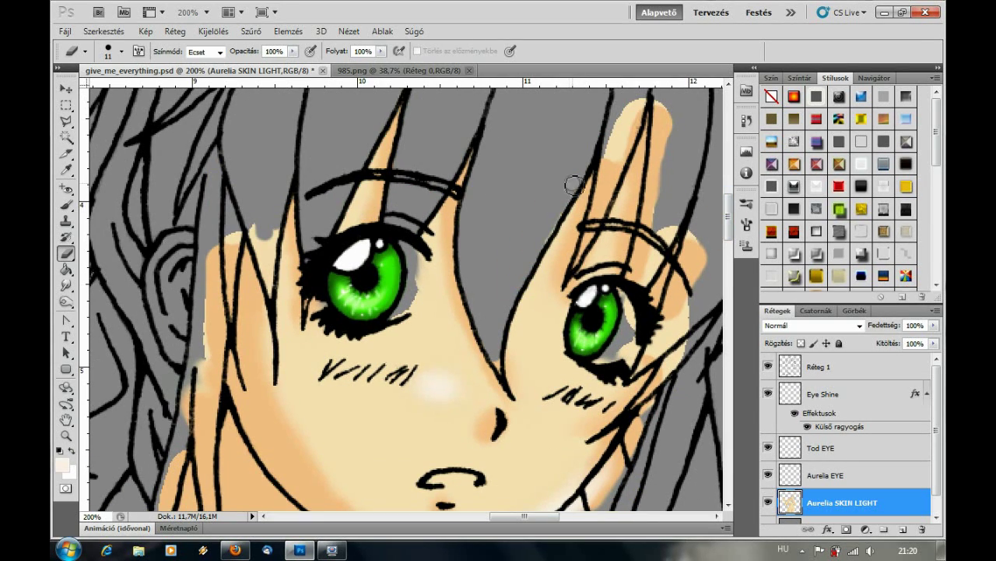
scroll(340, 315, up, 2)
drag(639, 178, 609, 233)
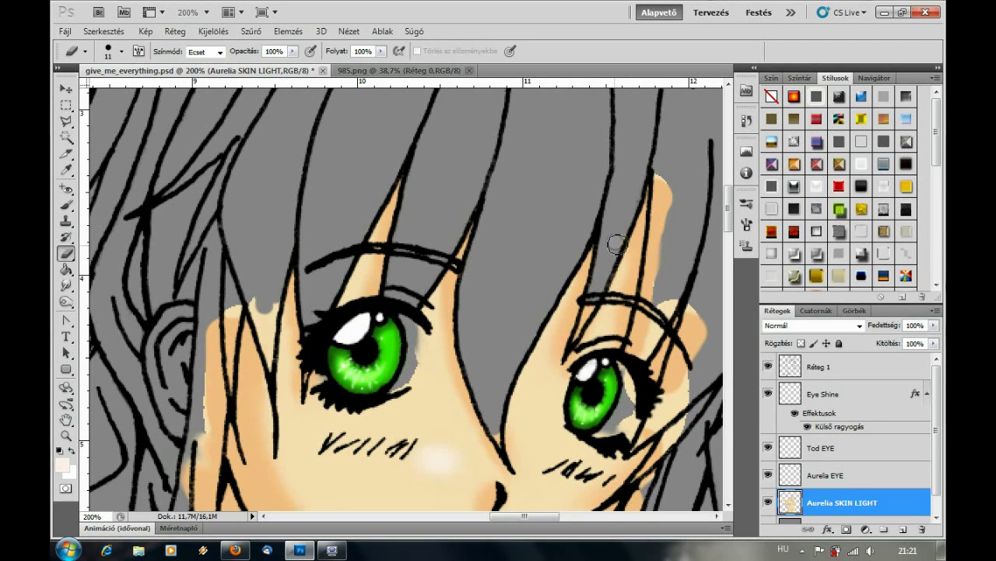
mouse_move(663, 166)
mouse_down()
mouse_move(636, 341)
mouse_move(658, 311)
mouse_move(666, 191)
mouse_up()
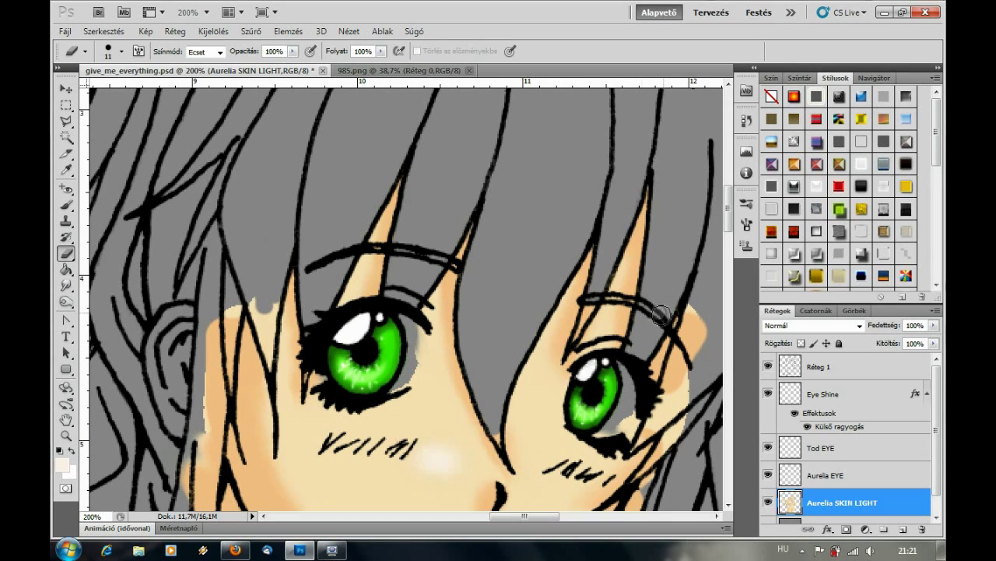
scroll(726, 246, down, 2)
mouse_move(701, 234)
mouse_down()
mouse_move(658, 349)
mouse_move(705, 254)
mouse_up()
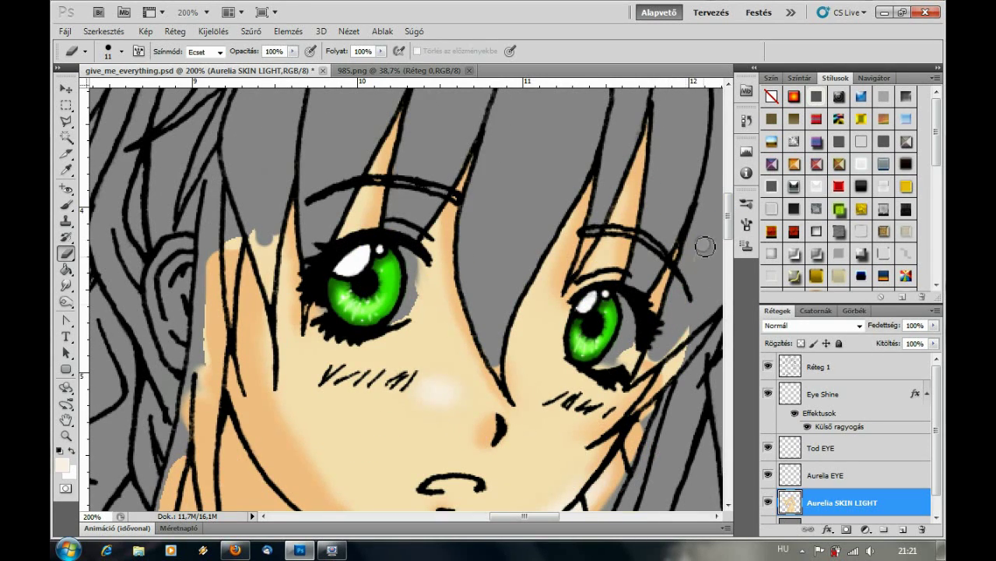
- Erase stray skin colour below the right eye and along the hair strands beneath it
mouse_move(648, 362)
mouse_down()
mouse_move(672, 363)
mouse_move(637, 420)
mouse_up()
scroll(725, 218, down, 3)
mouse_move(658, 308)
mouse_down()
mouse_move(572, 417)
mouse_move(533, 440)
mouse_up()
drag(627, 241, 591, 244)
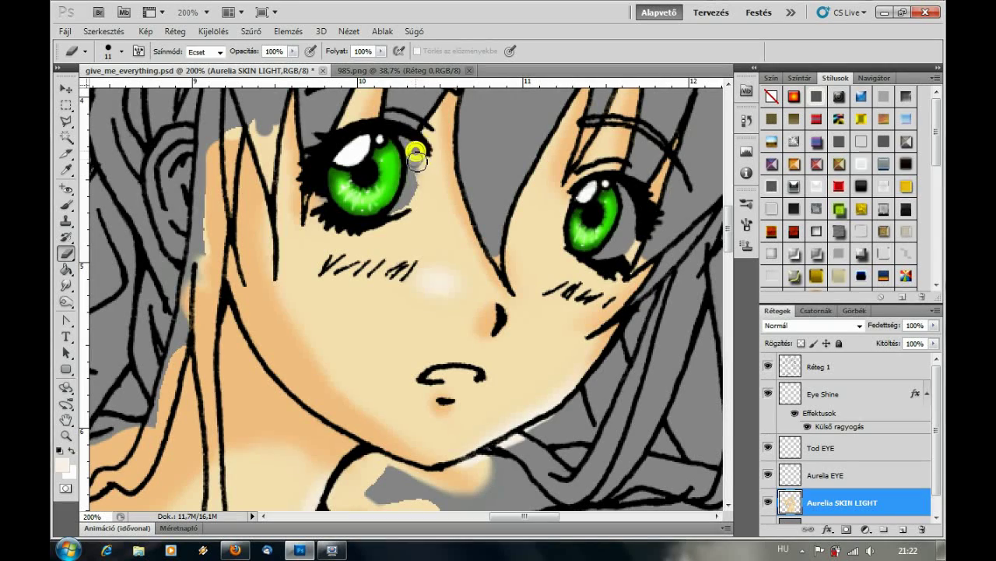
scroll(726, 243, up, 3)
- Briefly try Smudge, then erase the skin patch left of the left eye and down the hair strands
key(r)
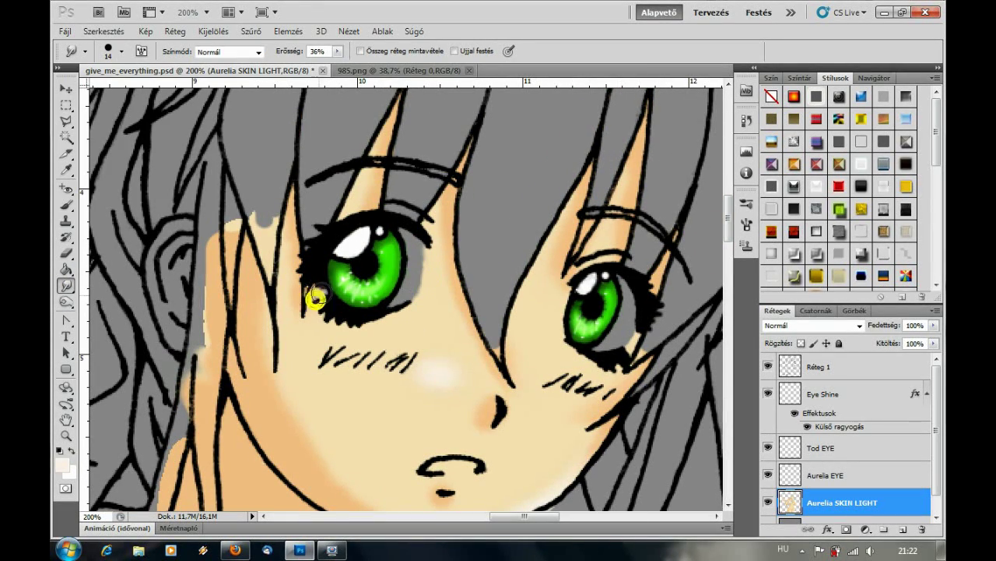
click(66, 253)
mouse_move(268, 241)
mouse_down()
mouse_move(220, 257)
mouse_move(208, 224)
mouse_up()
scroll(220, 257, down, 4)
scroll(209, 224, down, 4)
drag(202, 145, 179, 182)
scroll(179, 182, down, 4)
drag(209, 97, 218, 311)
drag(210, 273, 196, 366)
- Erase the skin colour spilling beside the neck outline
scroll(206, 333, up, 8)
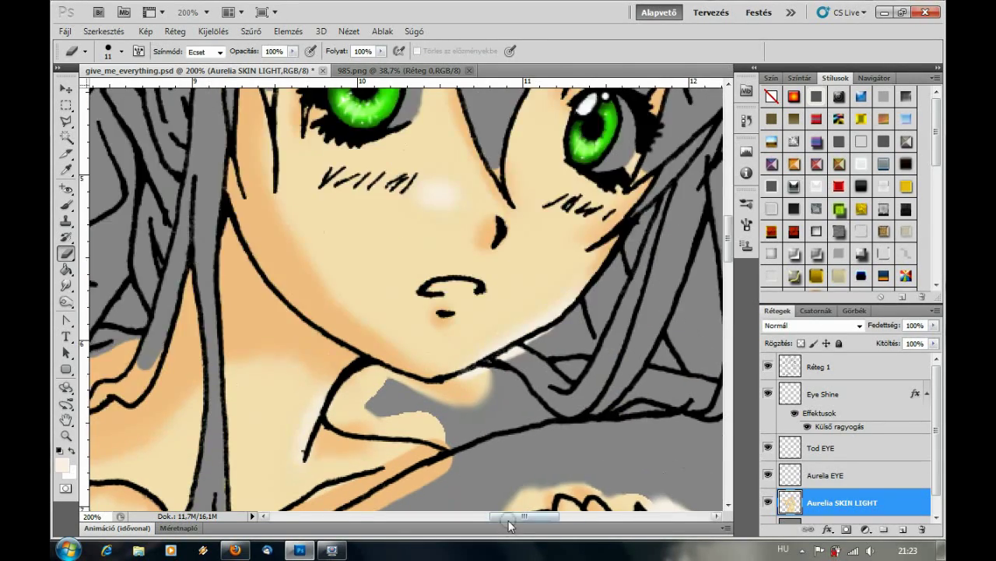
scroll(205, 333, right, 6)
scroll(205, 334, down, 2)
drag(354, 303, 280, 342)
mouse_move(327, 319)
mouse_down()
mouse_move(251, 380)
mouse_move(182, 382)
mouse_move(187, 334)
mouse_move(200, 355)
mouse_up()
- Reduce the eraser to 4 px and clean a small area near the mouth
scroll(200, 356, up, 7)
click(122, 51)
drag(78, 91, 75, 91)
click(467, 140)
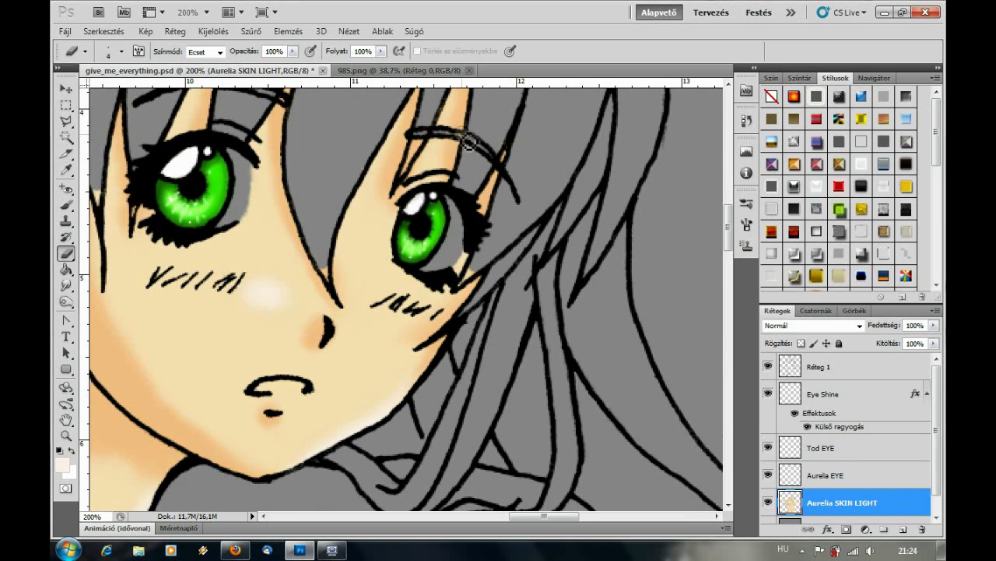
scroll(567, 303, down, 2)
drag(307, 342, 269, 346)
- Smudge the colour at the mouth, then return to the Eraser
click(286, 348)
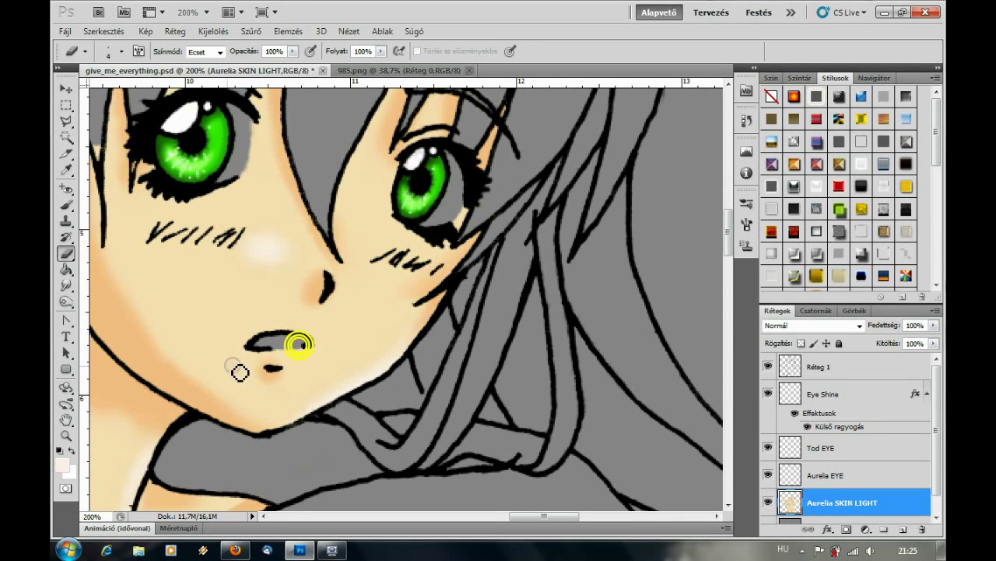
key(r)
click(296, 354)
click(66, 253)
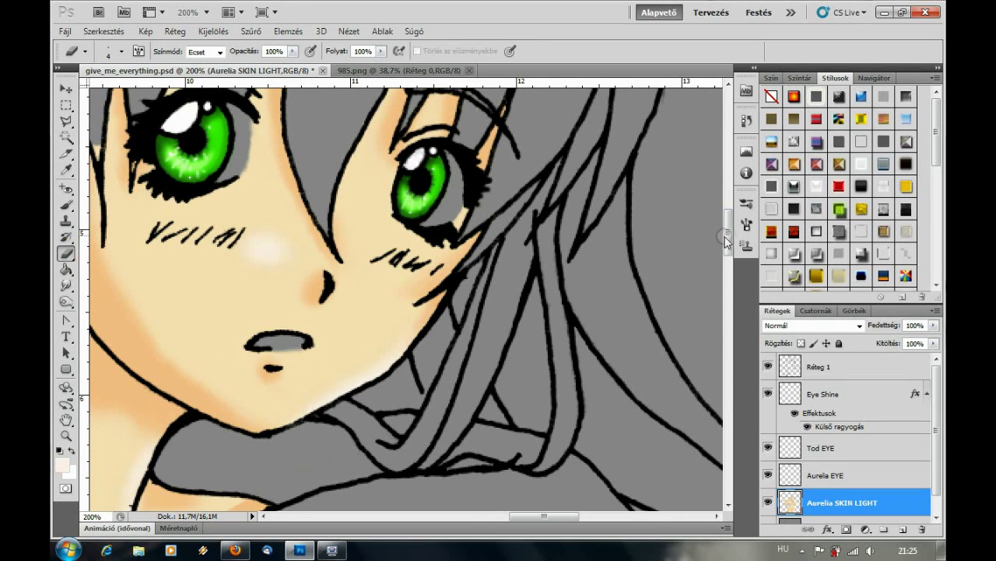
- Erase a small spot at the necklace and the skin along the hair strand below it
scroll(323, 366, left, 5)
scroll(322, 366, down, 3)
click(322, 366)
scroll(326, 288, down, 1)
mouse_move(325, 288)
mouse_down()
mouse_move(327, 278)
mouse_move(358, 463)
mouse_up()
scroll(333, 318, down, 2)
- Set the eraser to 8 px and clear skin inside the necklace loop and near the neck
click(122, 52)
text(8)
key(Return)
scroll(359, 463, down, 2)
mouse_move(470, 294)
mouse_down()
mouse_move(474, 385)
mouse_move(627, 292)
mouse_move(525, 379)
mouse_up()
mouse_move(465, 320)
mouse_down()
mouse_move(438, 334)
mouse_move(413, 400)
mouse_move(369, 418)
mouse_move(453, 341)
mouse_up()
scroll(454, 340, down, 5)
drag(345, 270, 257, 355)
- Enlarge the eraser to 16 px and erase skin colour under the chin
scroll(258, 355, up, 8)
click(108, 51)
text(16)
key(Return)
mouse_move(345, 260)
mouse_down()
mouse_move(234, 269)
mouse_move(260, 285)
mouse_up()
- Erase the remaining skin under the chin and along both sides of the neck edge
scroll(260, 285, left, 5)
mouse_move(467, 296)
mouse_down()
mouse_move(425, 292)
mouse_move(228, 350)
mouse_move(203, 335)
mouse_up()
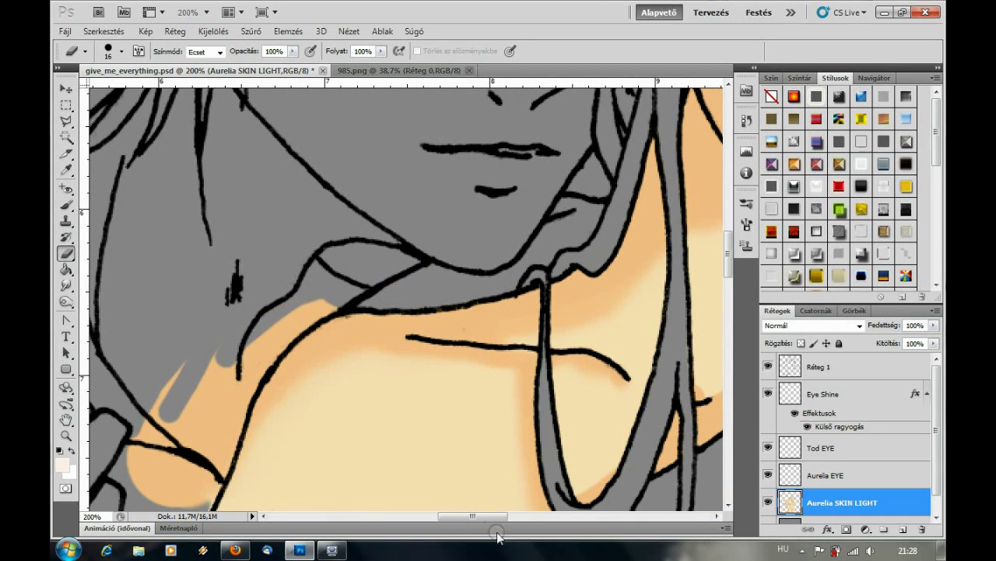
scroll(202, 335, down, 3)
scroll(202, 334, left, 4)
drag(355, 268, 291, 411)
mouse_move(330, 441)
mouse_down()
mouse_move(365, 341)
mouse_move(467, 211)
mouse_move(400, 270)
mouse_up()
scroll(400, 270, down, 6)
mouse_move(301, 262)
mouse_down()
mouse_move(270, 355)
mouse_move(234, 329)
mouse_move(245, 278)
mouse_move(225, 278)
mouse_move(196, 207)
mouse_up()
scroll(234, 329, down, 4)
- Switch to the Zoom tool and zoom to 400% on the left eye
click(84, 50)
key(Return)
key(z)
key(ctrl+minus)
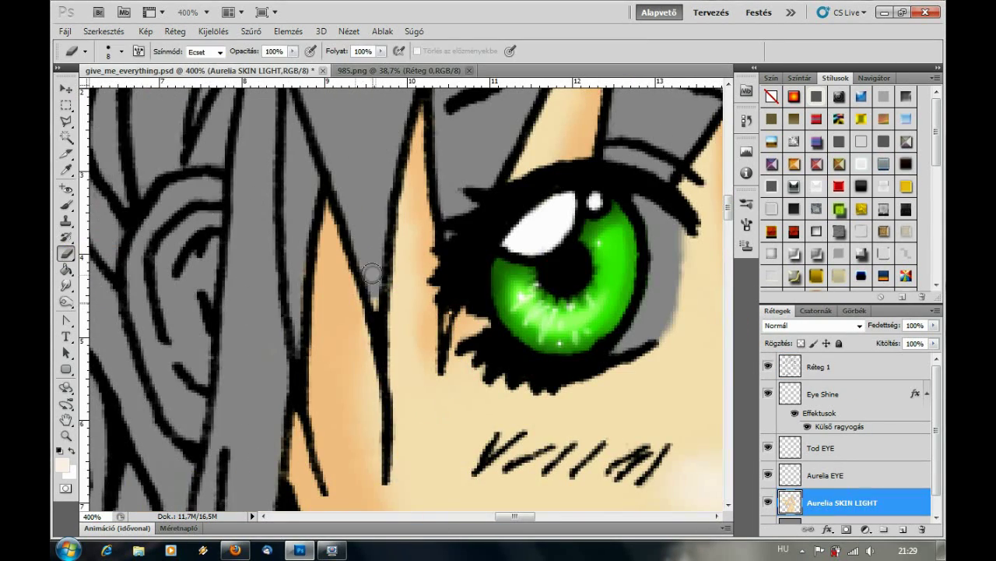